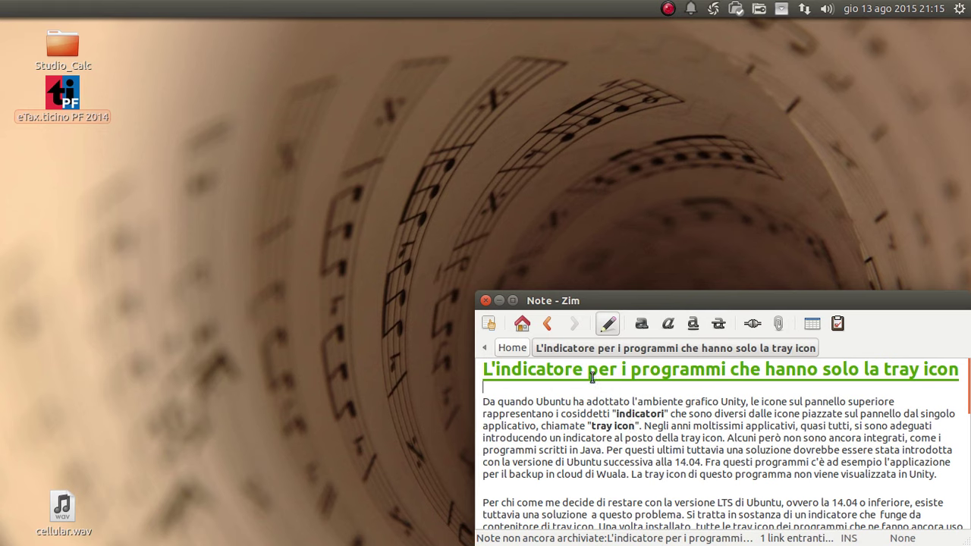
Highlight title words such as L'indicatore, tray icon and programmi while reading the note heading
left_click_drag(586, 370, 481, 372)
left_click(627, 376)
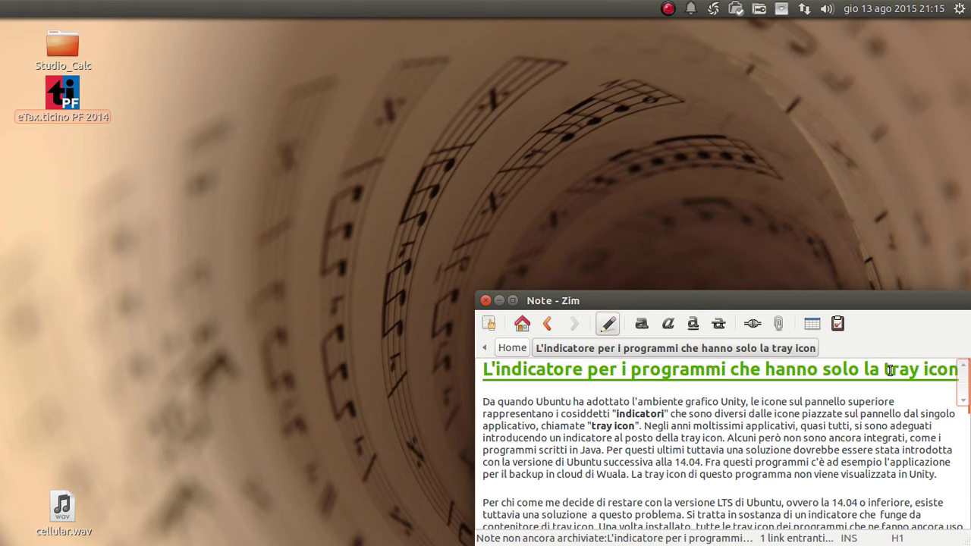
left_click_drag(884, 370, 954, 370)
left_click(766, 375)
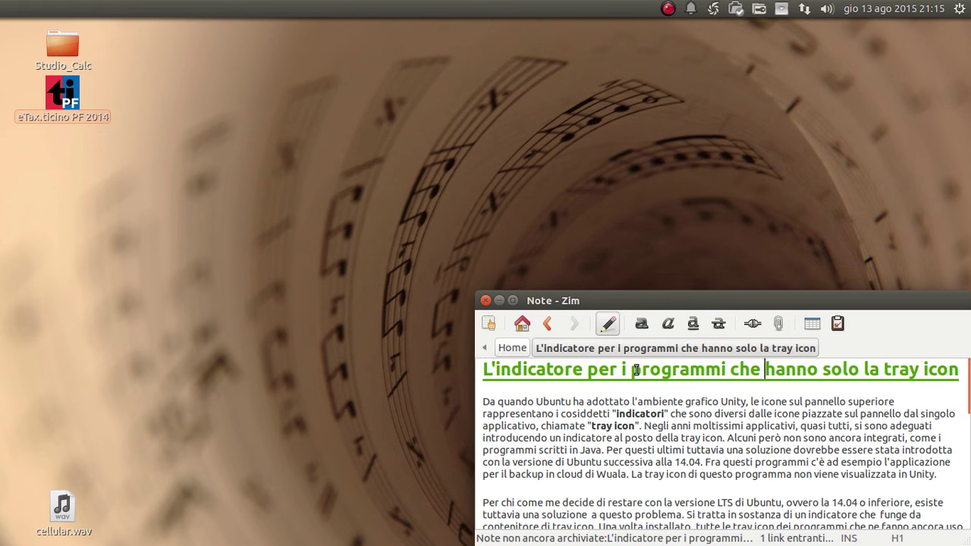
left_click_drag(637, 370, 913, 379)
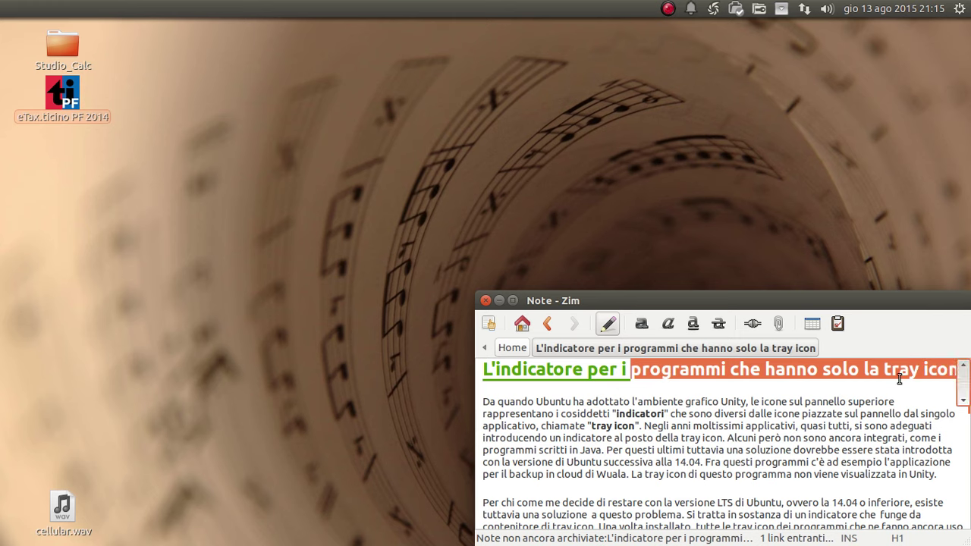
left_click(879, 372)
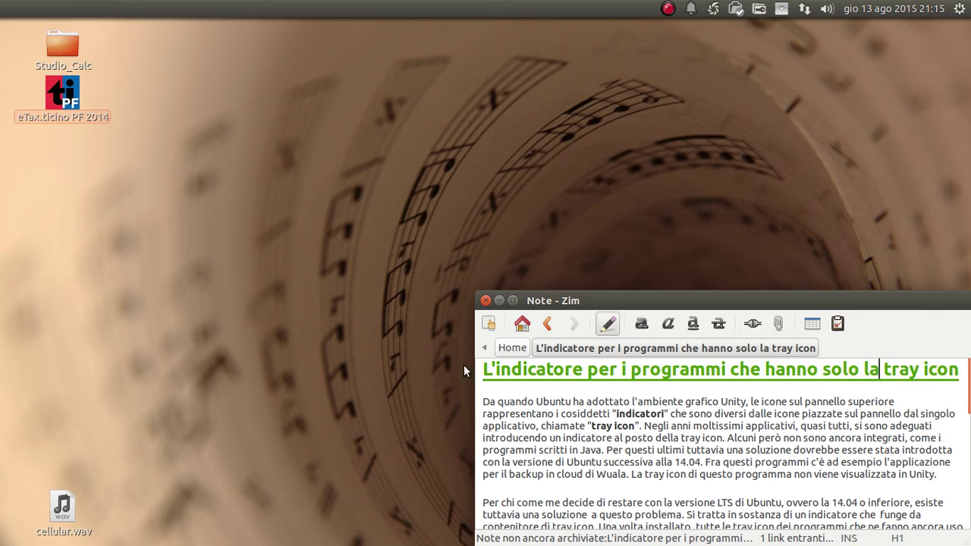
left_click_drag(586, 372, 488, 371)
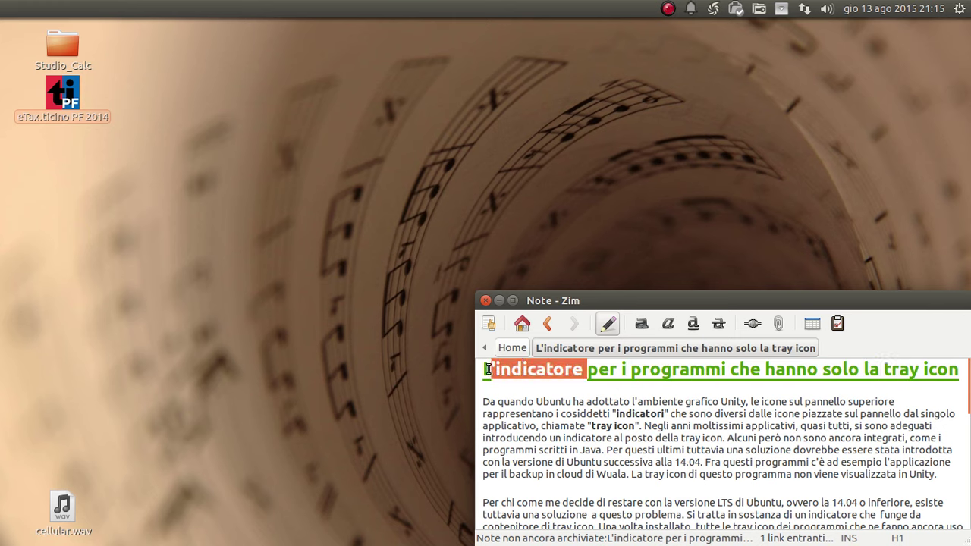
left_click(583, 372)
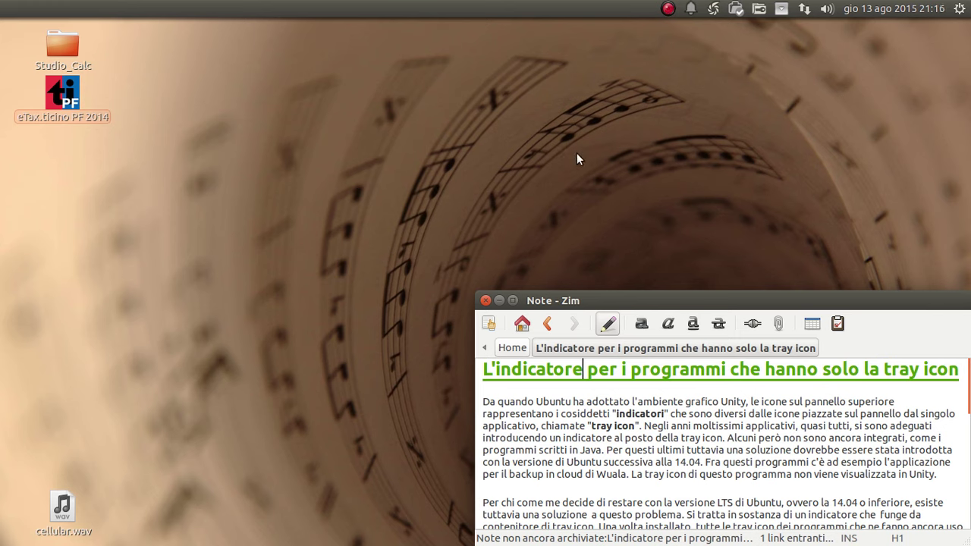
left_click(959, 9)
left_click(959, 8)
Highlight the heading phrases tray icon, L'indicatore and solo la tray icon
left_click_drag(883, 370, 947, 370)
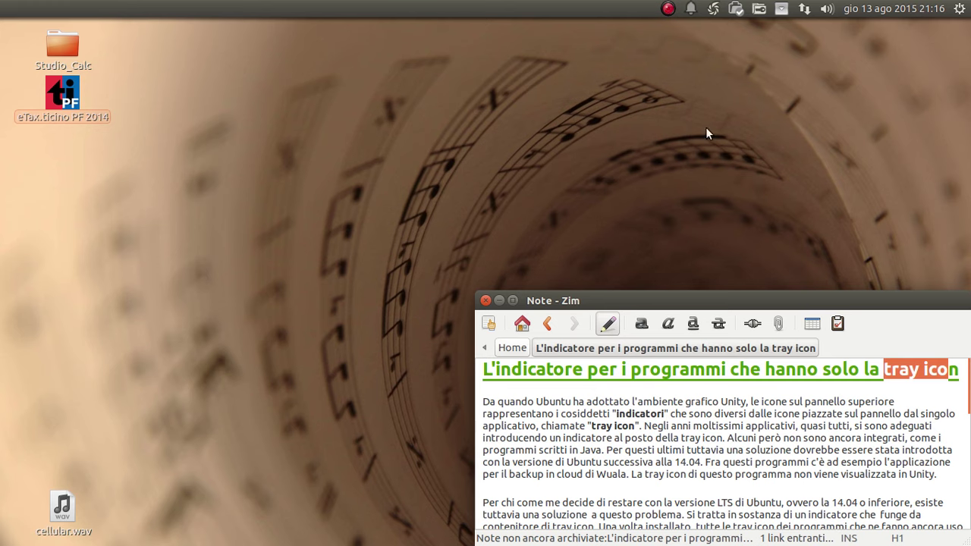
left_click(806, 370)
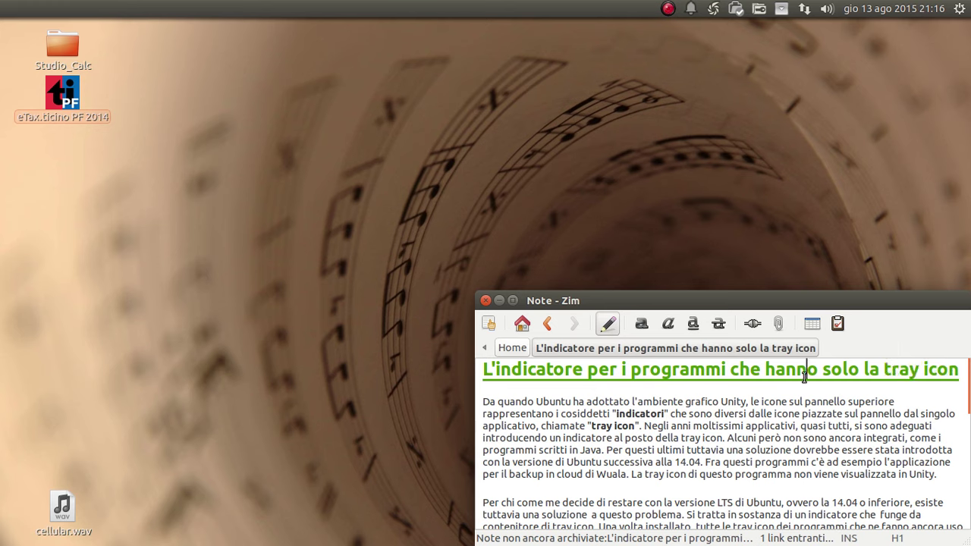
left_click(486, 389)
left_click_drag(483, 370, 586, 370)
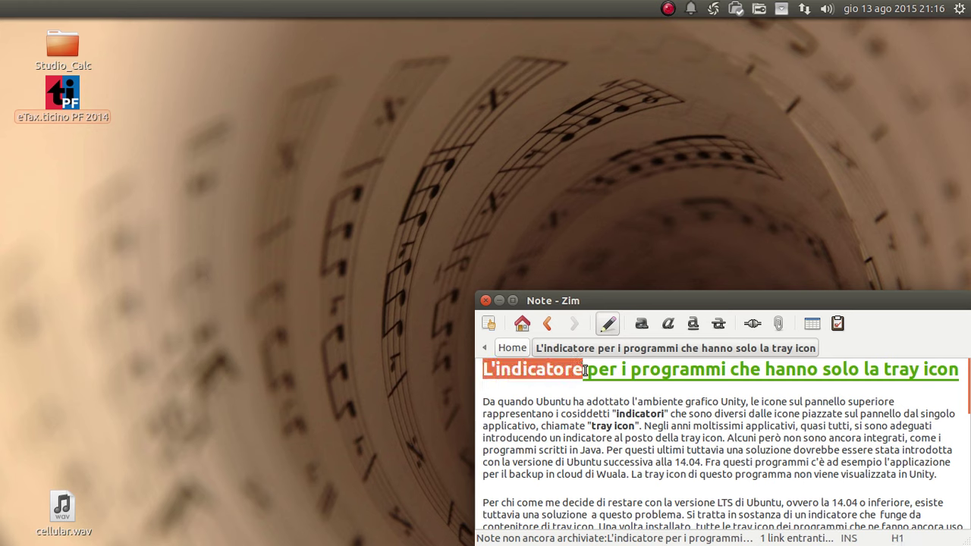
left_click(541, 387)
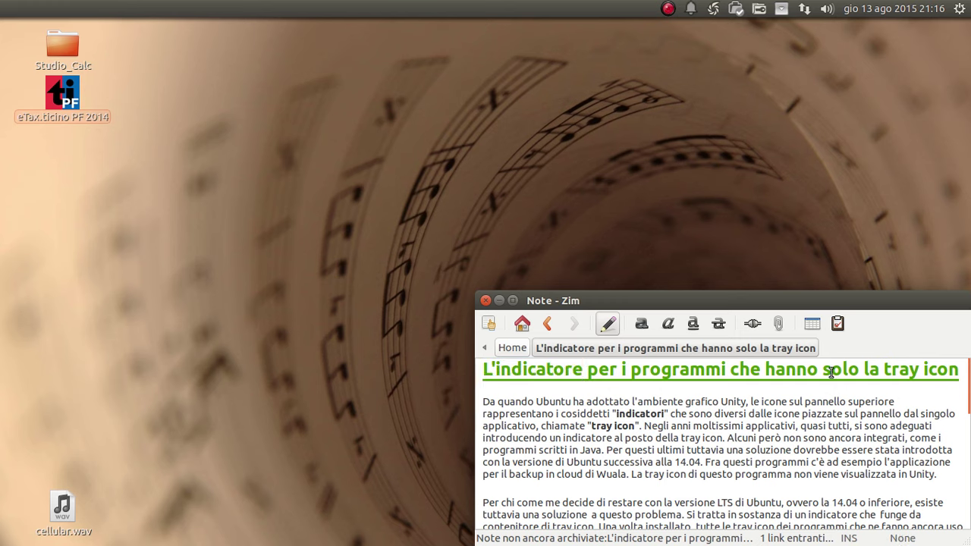
left_click_drag(822, 372, 956, 368)
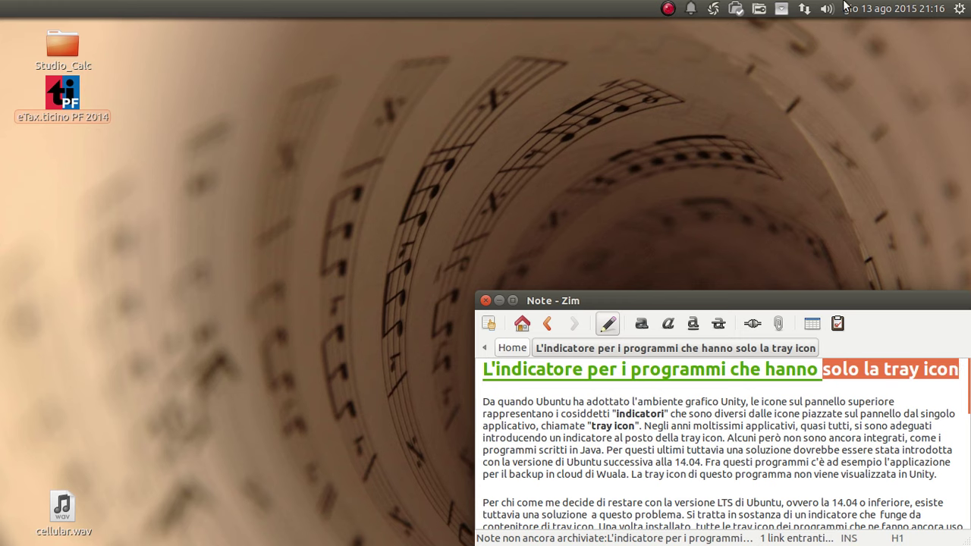
left_click(585, 387)
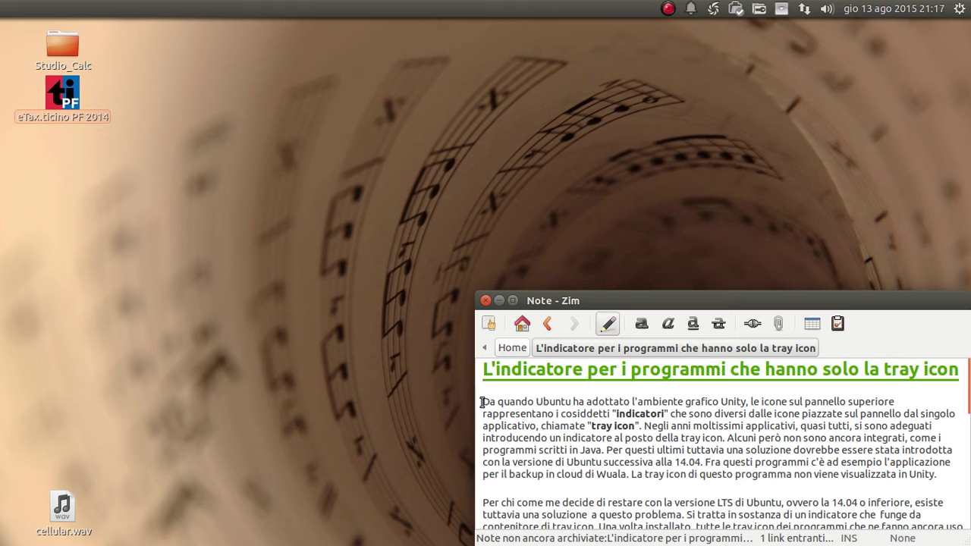
Highlight the first paragraph's sentences, from its opening through Negli anni and si sono adeguati
left_click_drag(482, 402, 748, 400)
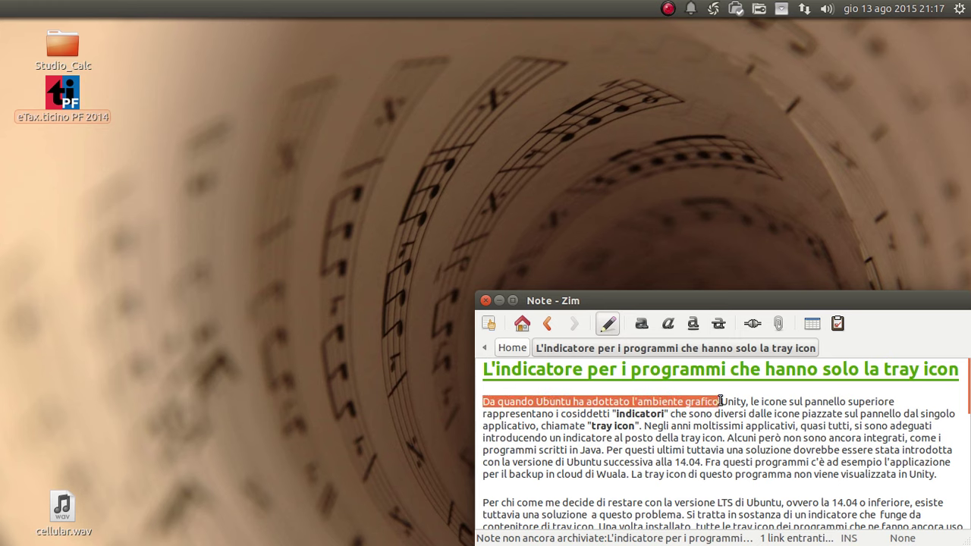
left_click(796, 406)
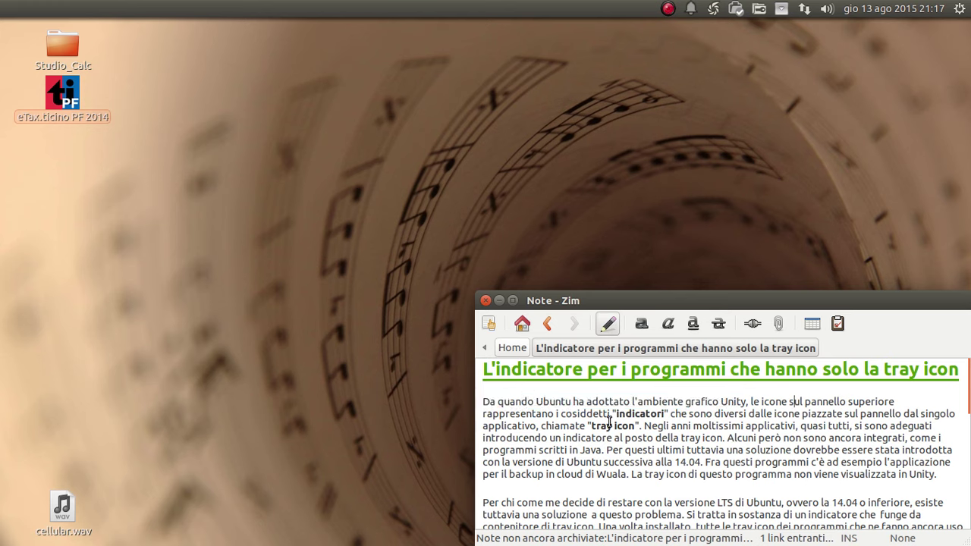
left_click_drag(667, 414, 479, 406)
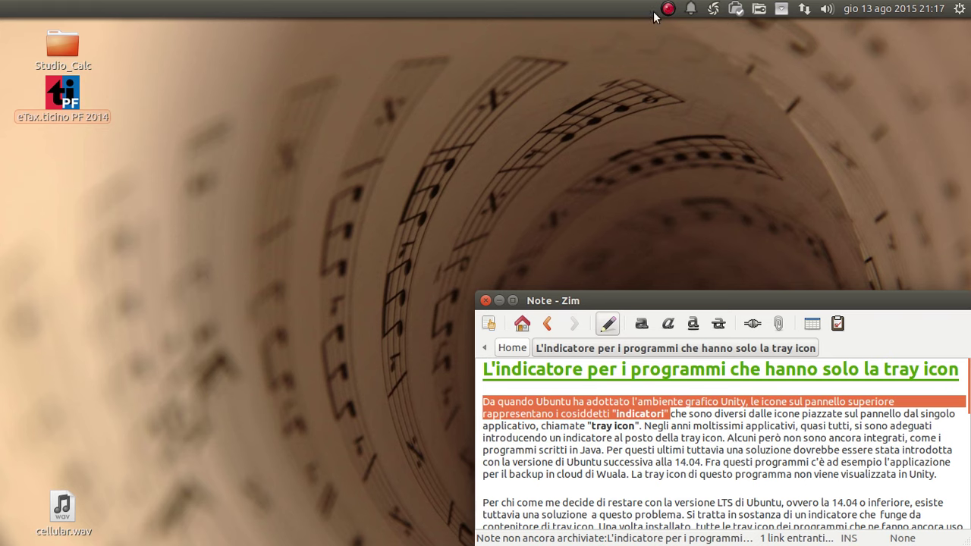
mouse_move(673, 413)
left_mouse_down()
mouse_move(915, 411)
mouse_move(544, 426)
left_mouse_up()
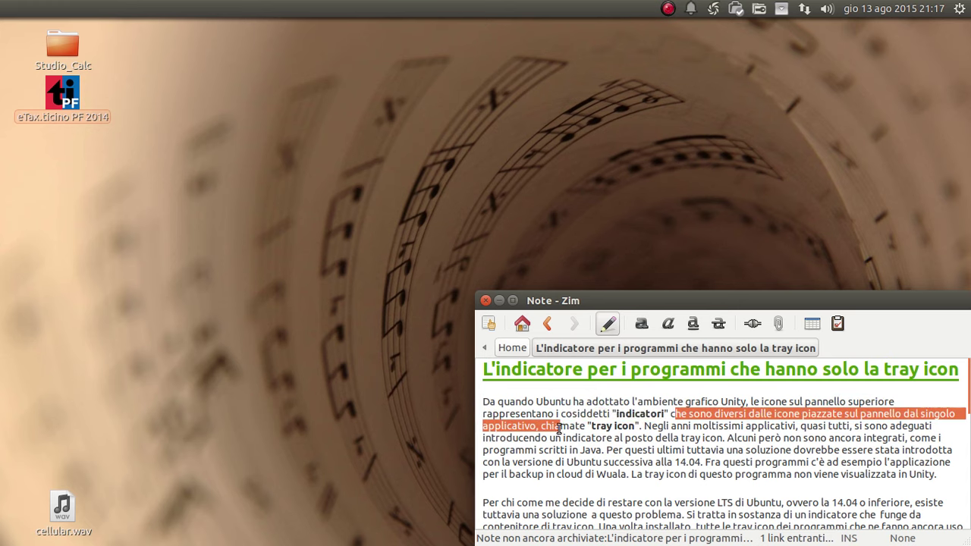
left_click_drag(643, 426, 483, 401)
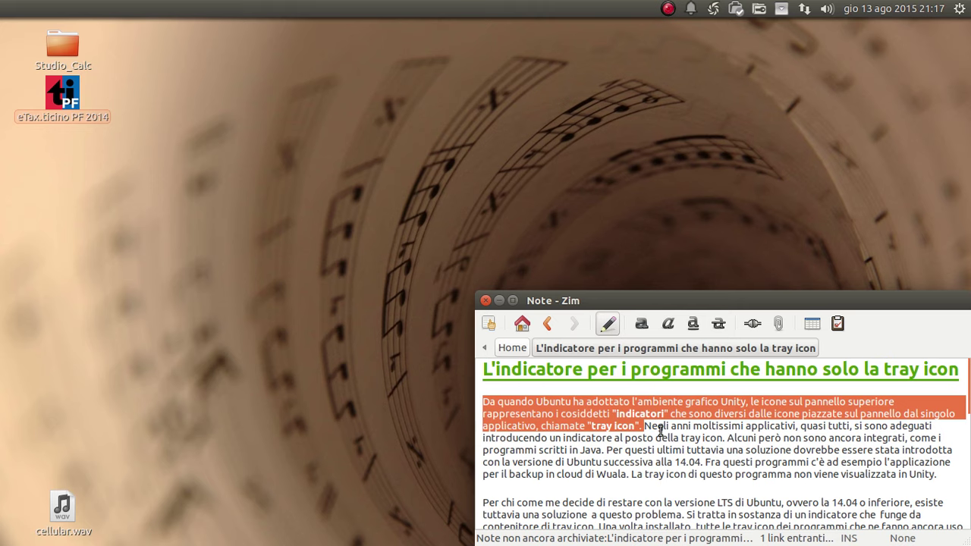
left_click(646, 422)
left_click_drag(646, 422, 849, 430)
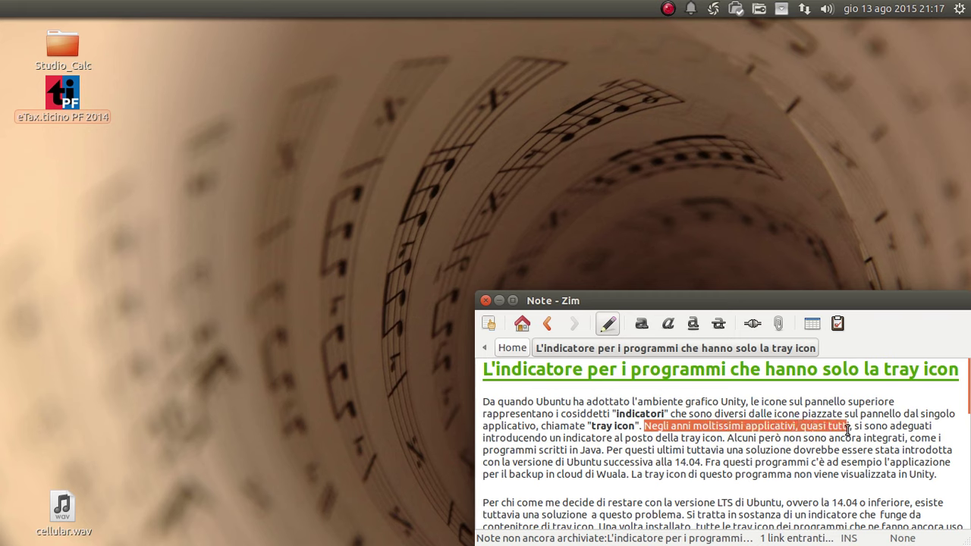
left_click(855, 426)
left_click_drag(855, 426, 529, 439)
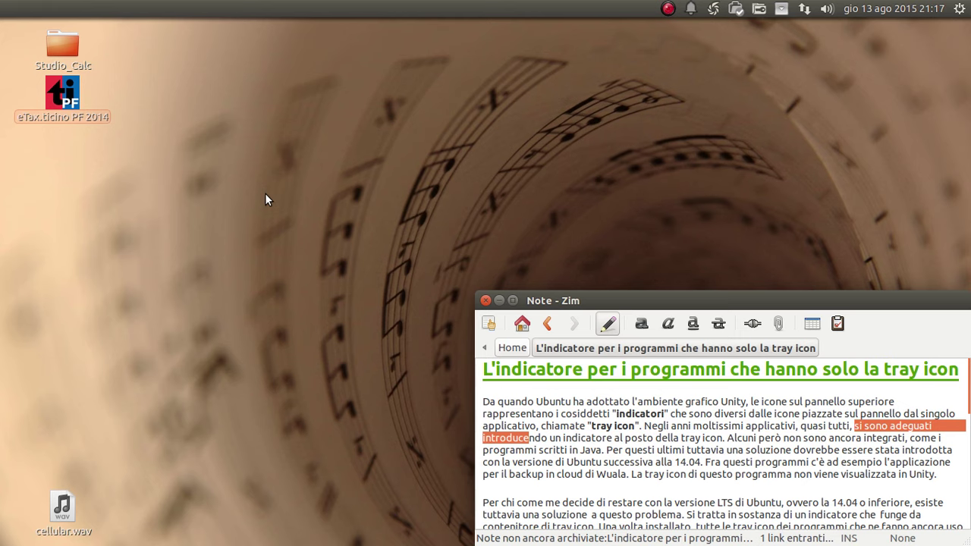
left_click(543, 450)
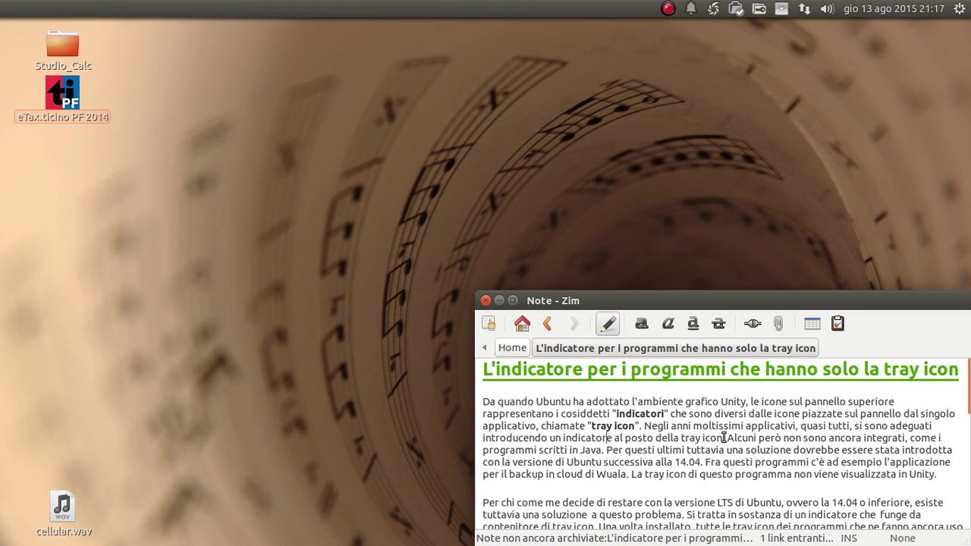
Highlight the phrase 'un indicatore al posto della tray icon' and the sentence starting 'Alcuni però'
left_click_drag(726, 437, 623, 437)
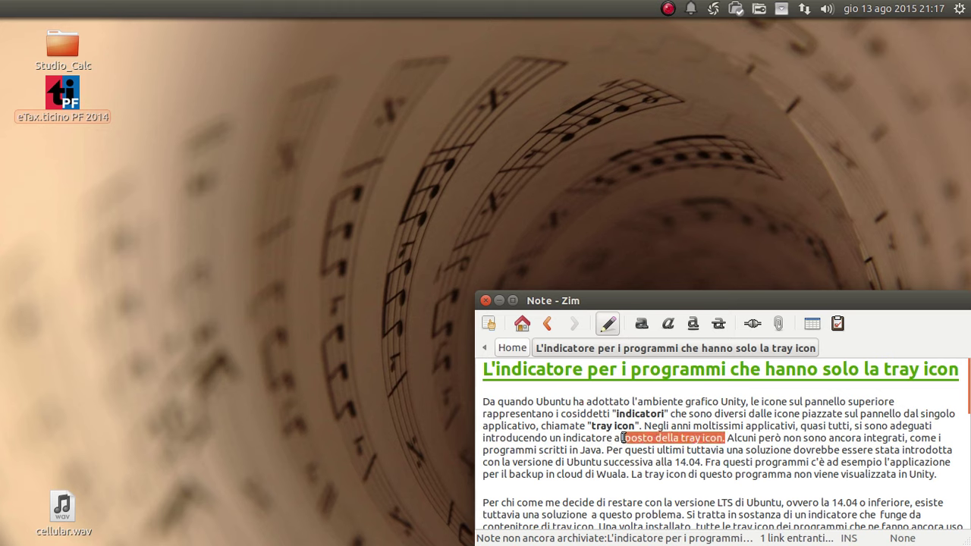
mouse_move(623, 438)
left_mouse_down()
mouse_move(668, 434)
mouse_move(533, 443)
left_mouse_up()
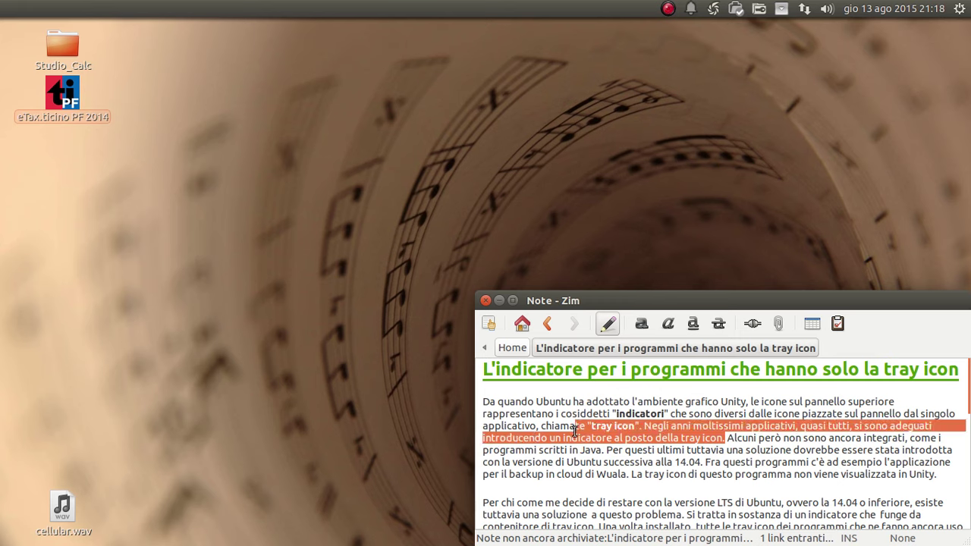
left_click(604, 440)
left_click_drag(661, 438, 581, 438)
left_click(654, 438)
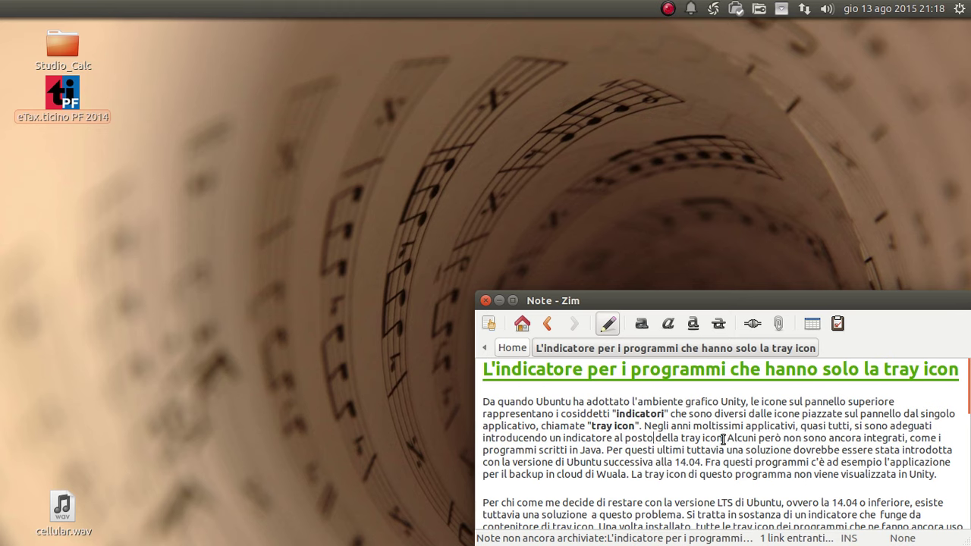
left_click(637, 440, "shift")
mouse_move(636, 444)
left_mouse_down()
mouse_move(533, 442)
mouse_move(644, 425)
left_mouse_up()
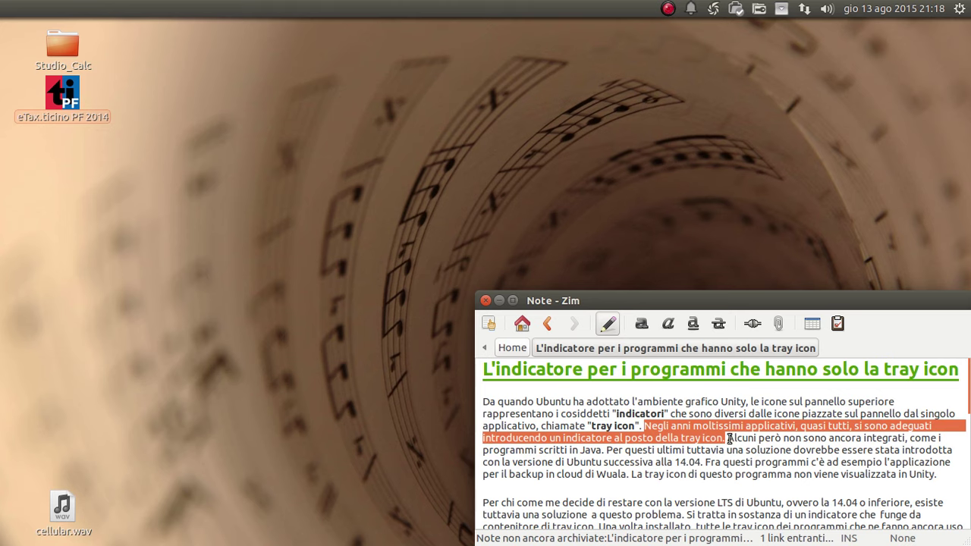
left_click(729, 438)
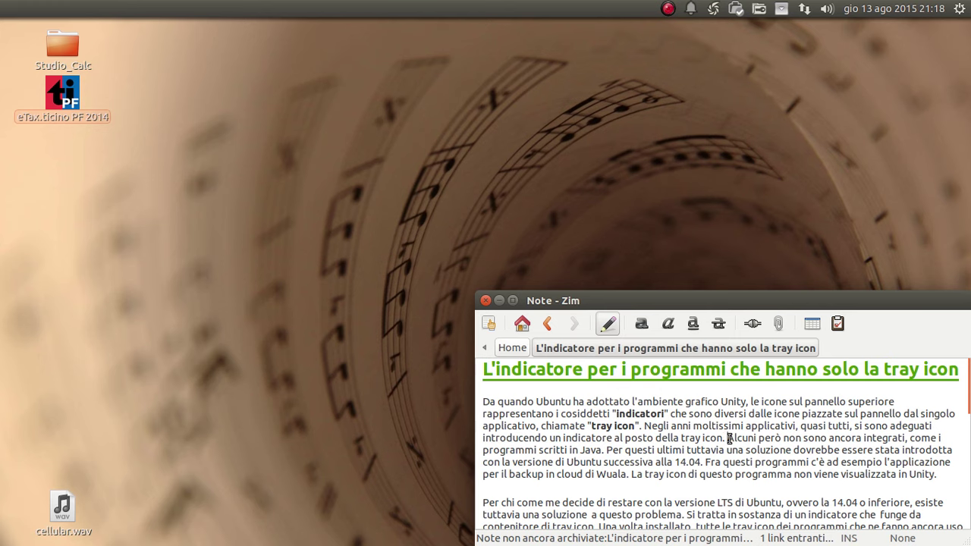
mouse_move(727, 438)
left_mouse_down()
mouse_move(782, 439)
mouse_move(605, 453)
left_mouse_up()
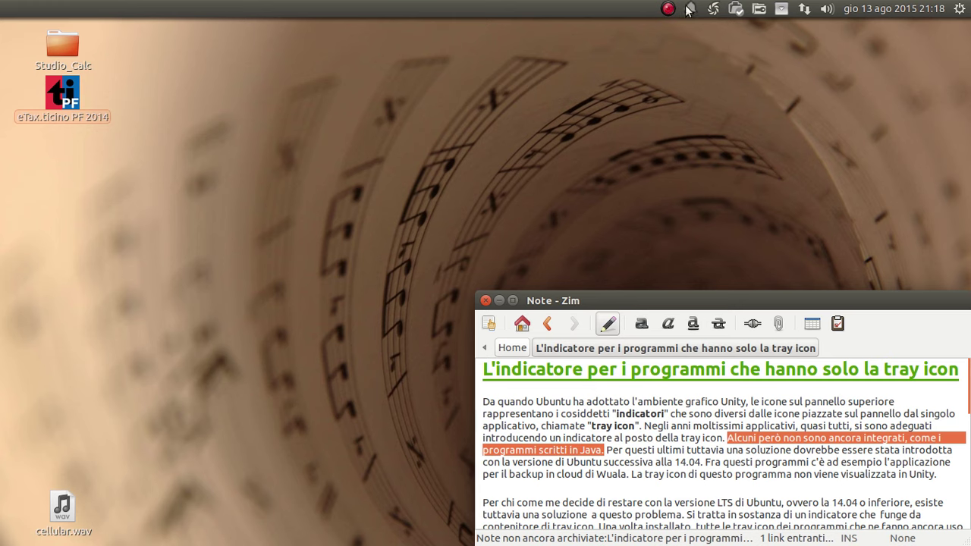
left_click_drag(642, 426, 586, 425)
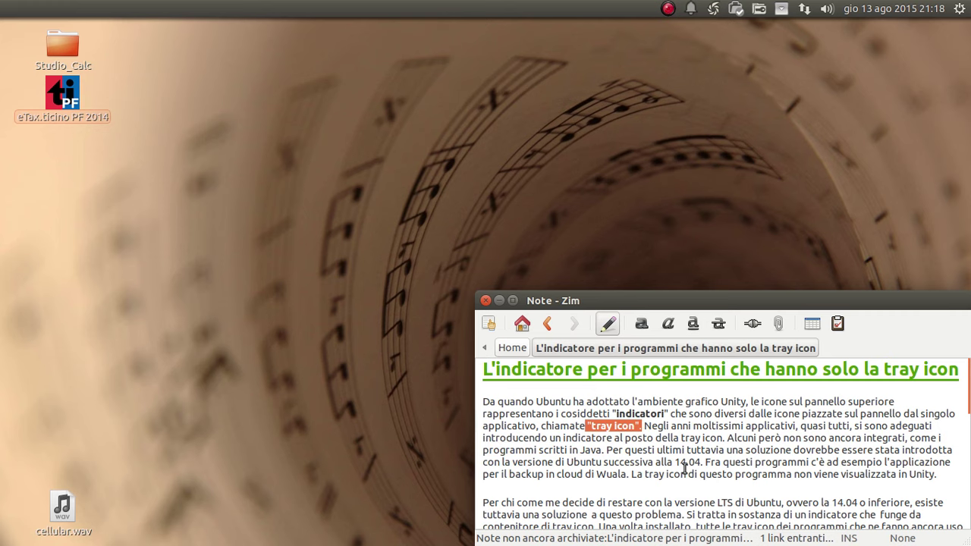
left_click(690, 430)
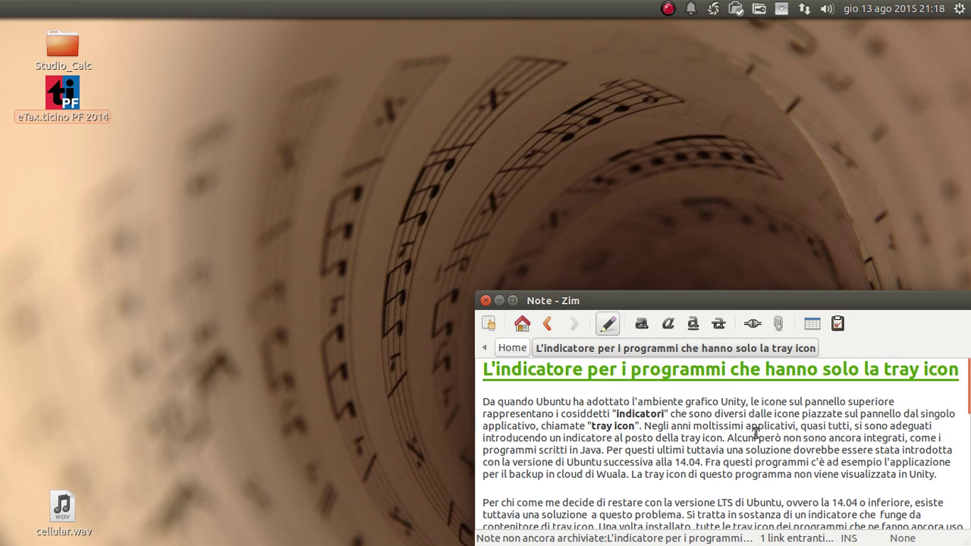
Highlight the sentences about Java programs and the coming solution beginning 'Per'
mouse_move(605, 450)
left_mouse_down()
mouse_move(806, 439)
mouse_move(727, 438)
left_mouse_up()
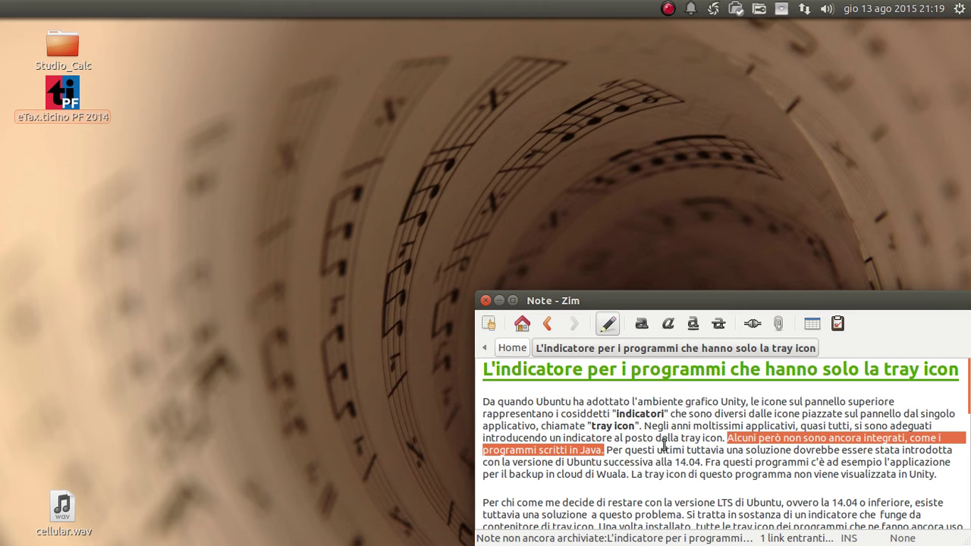
left_click(663, 445)
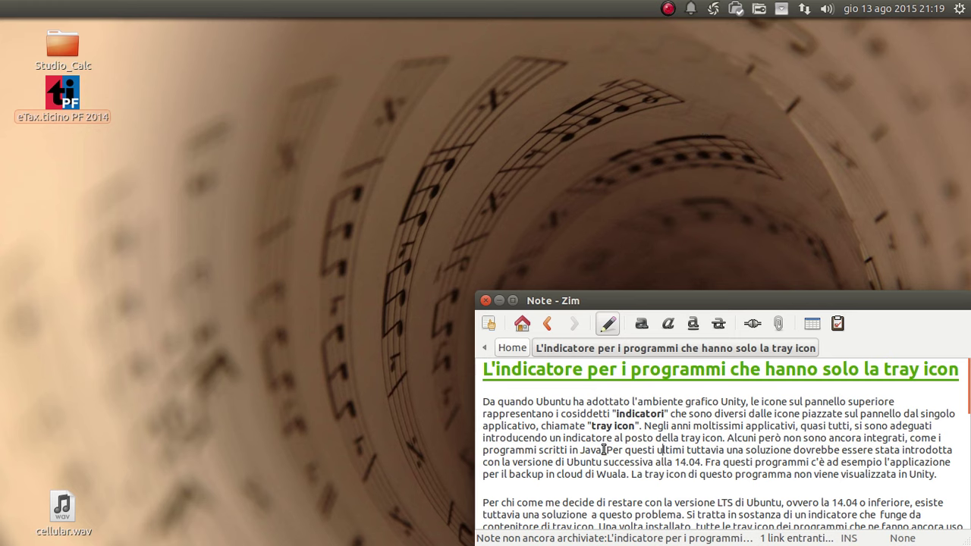
left_click_drag(604, 450, 751, 448)
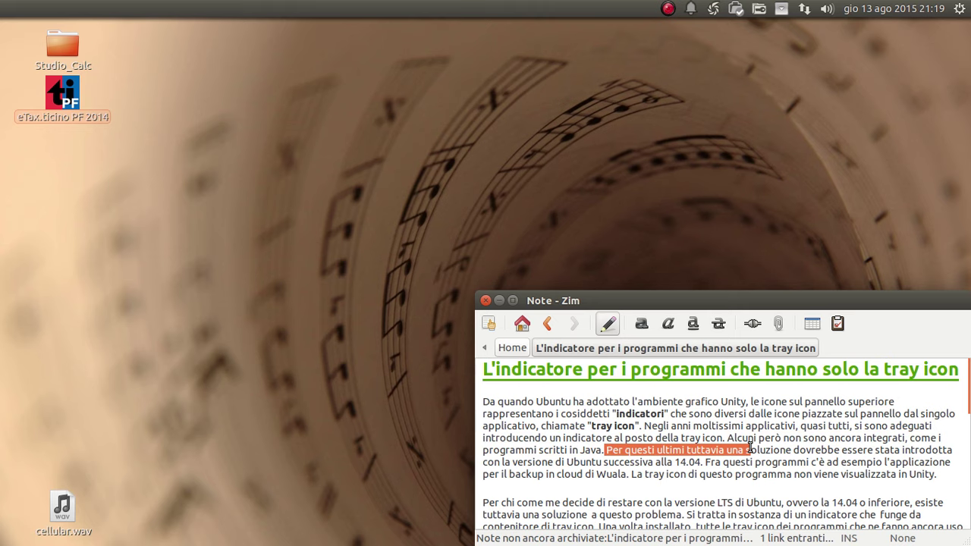
left_click_drag(613, 450, 840, 450)
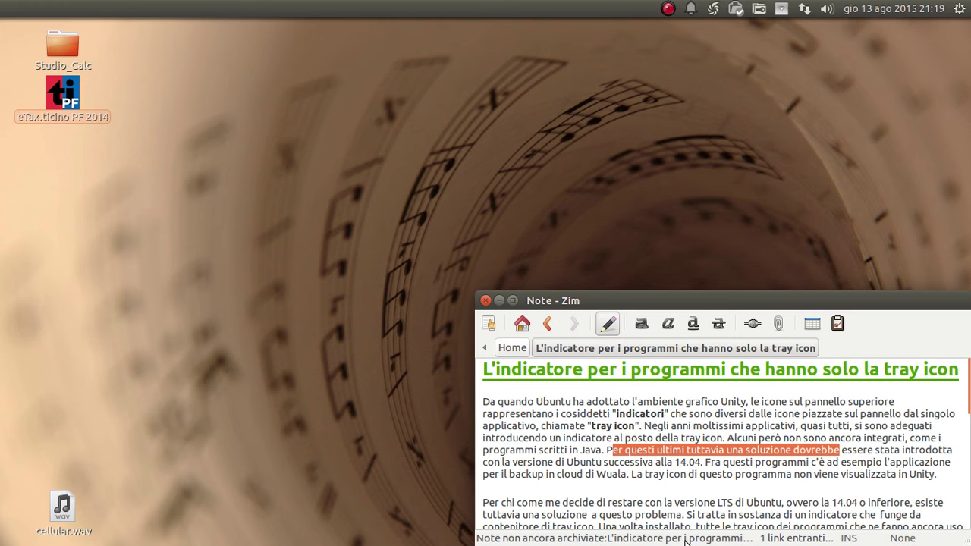
left_click(793, 459)
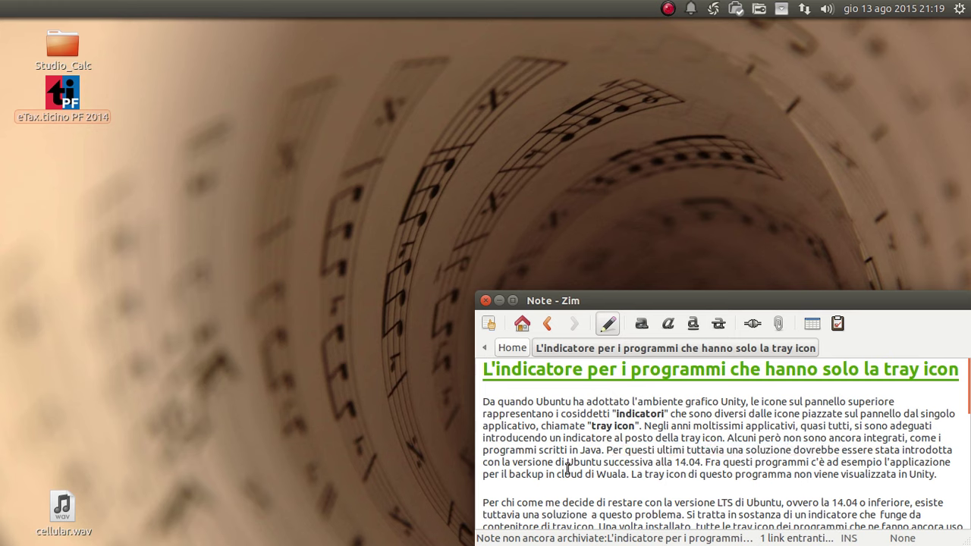
left_click_drag(605, 450, 623, 451)
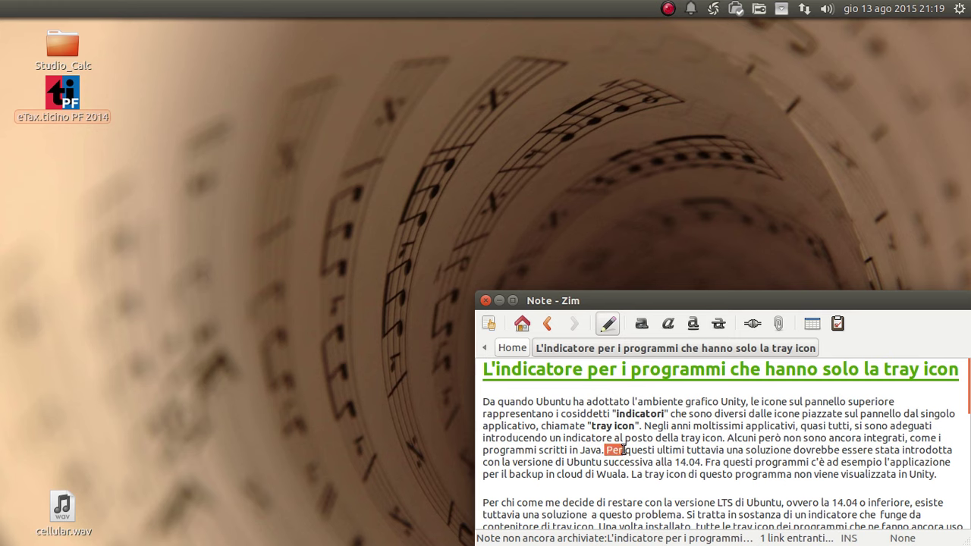
left_click(623, 451)
mouse_move(605, 451)
left_mouse_down()
mouse_move(701, 449)
mouse_move(604, 464)
mouse_move(656, 464)
left_mouse_up()
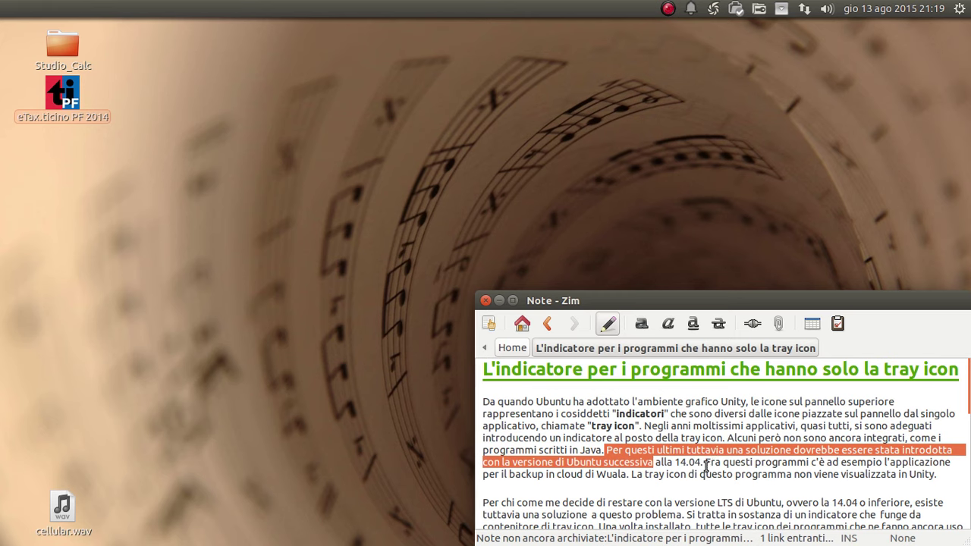
Highlight the sentences about the fix after 14.04 and the Wuala backup program
left_click_drag(704, 461, 604, 450)
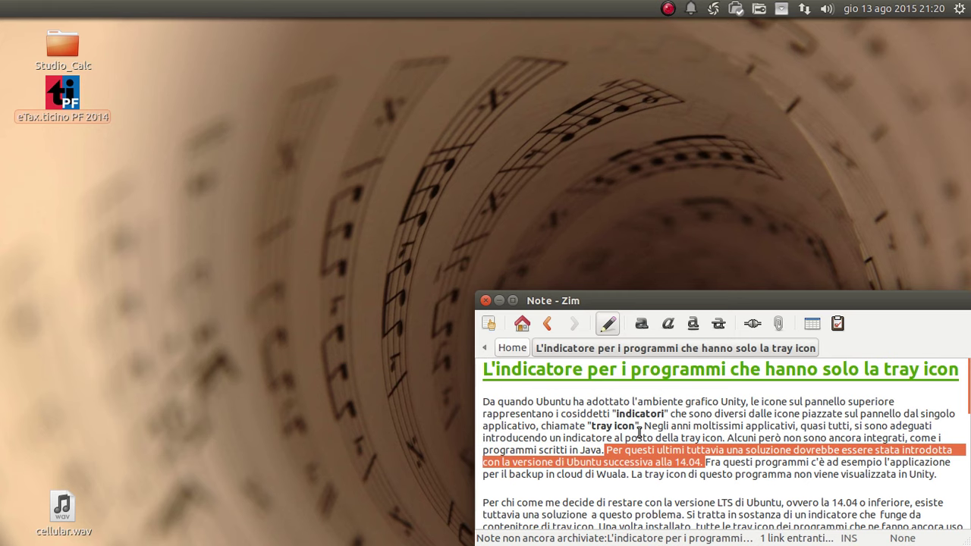
left_click(717, 454)
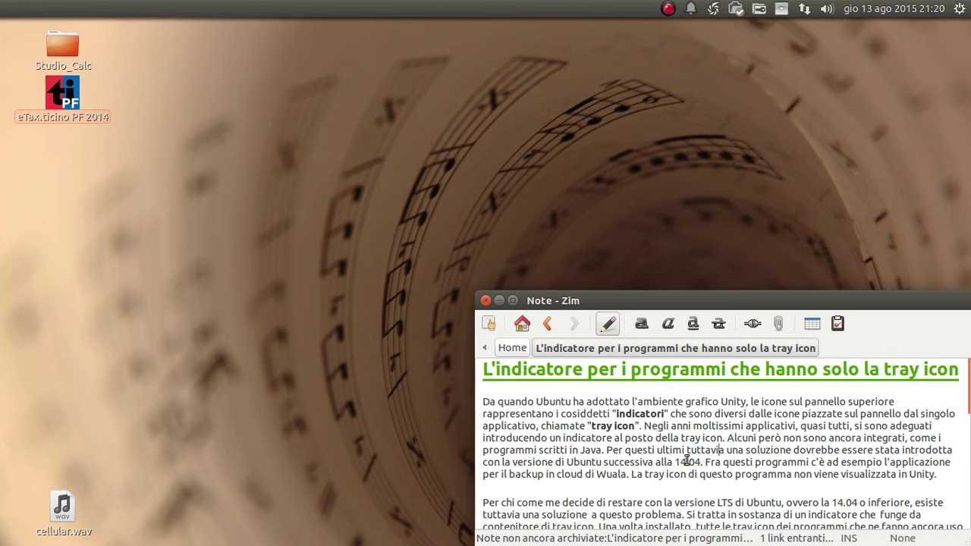
mouse_move(706, 461)
left_mouse_down()
mouse_move(531, 472)
mouse_move(629, 476)
left_mouse_up()
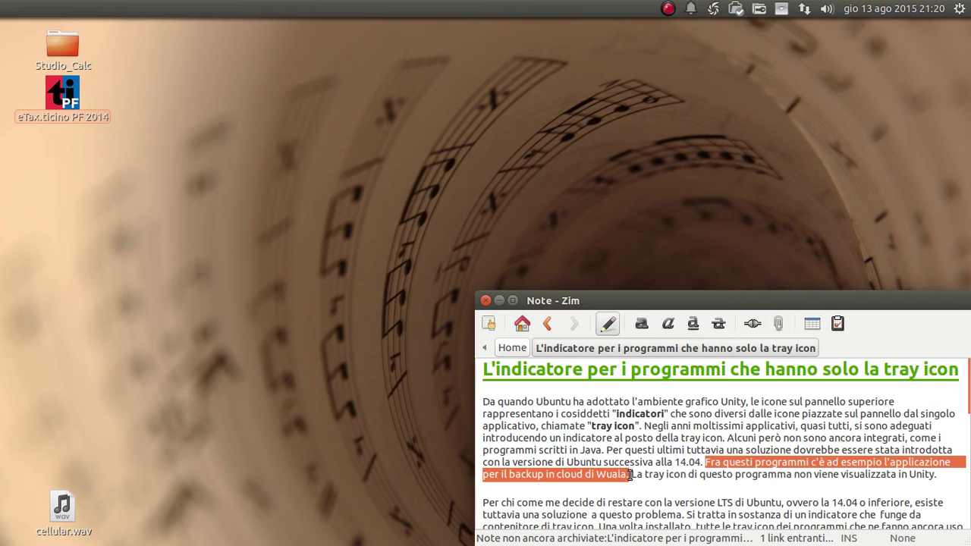
left_click(630, 476)
double_click(615, 472)
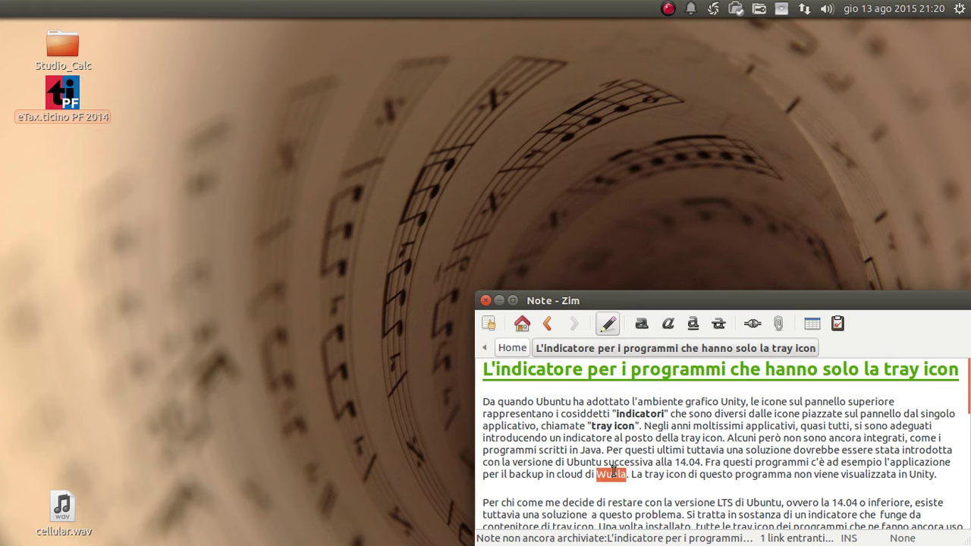
left_click(615, 472)
Scroll down to the LTS paragraph and highlight the phrase about staying on Ubuntu LTS
scroll(692, 451, "down", 1)
scroll(692, 452, "down", 1)
scroll(692, 452, "up", 2)
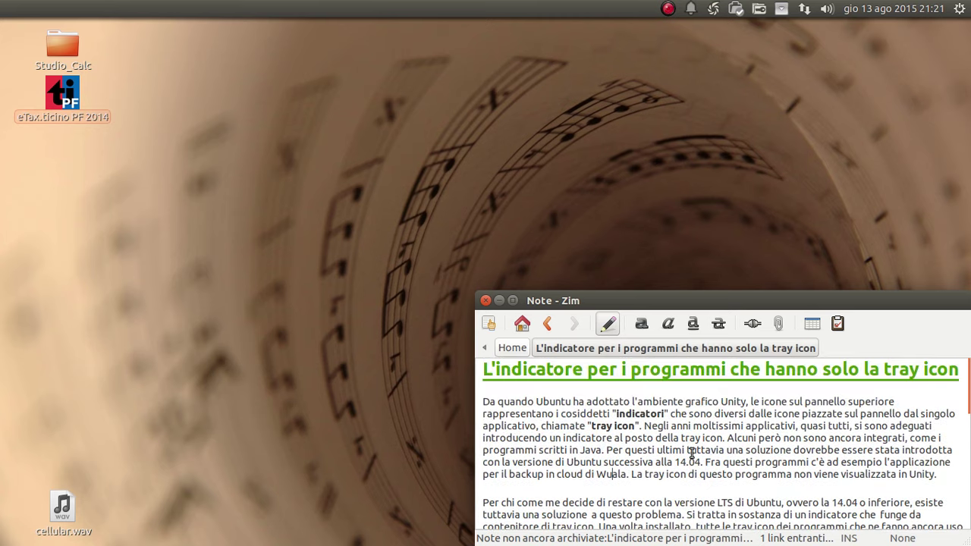
left_click(585, 371)
left_click_drag(586, 370, 484, 371)
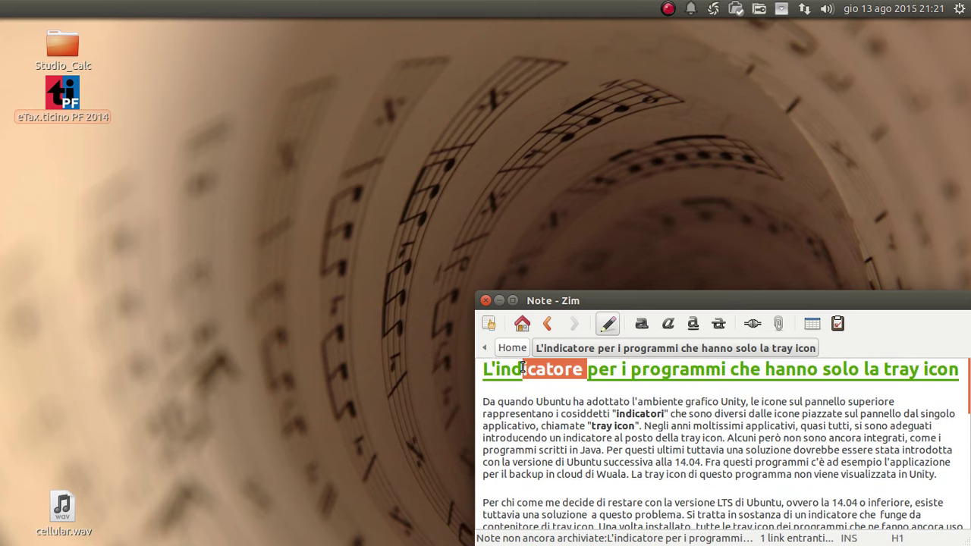
left_click(559, 387)
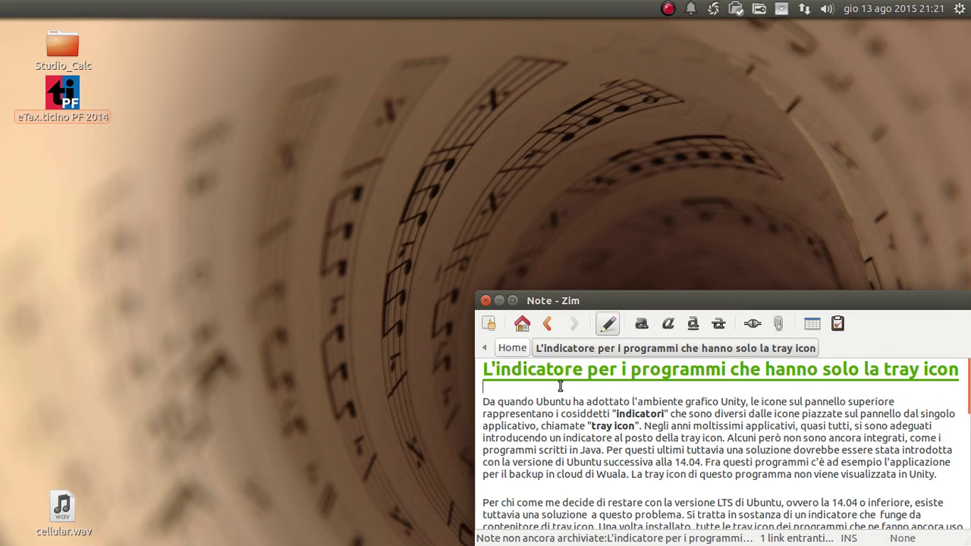
scroll(560, 387, "down", 1)
scroll(560, 387, "down", 2)
scroll(516, 416, "down", 1)
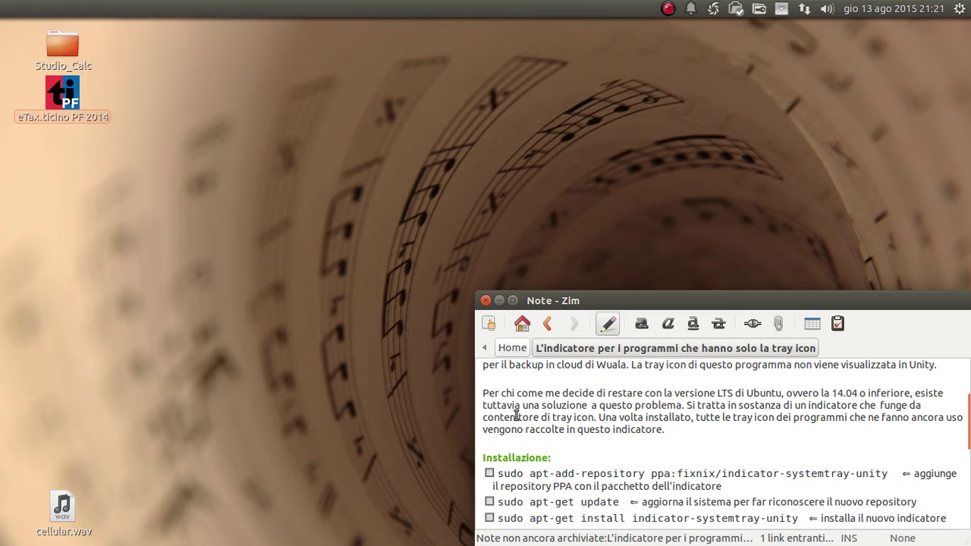
mouse_move(484, 393)
left_mouse_down()
mouse_move(736, 393)
mouse_move(483, 393)
left_mouse_up()
left_click(737, 393)
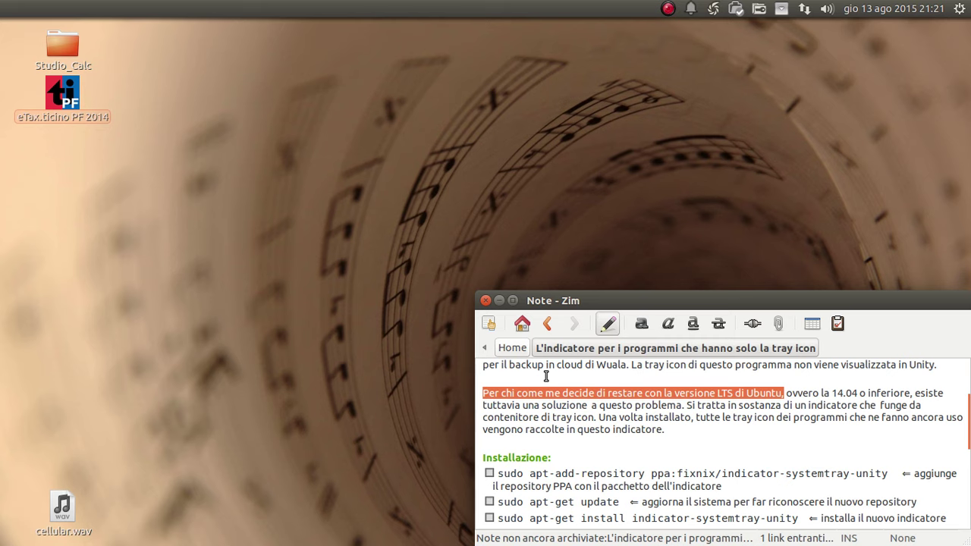
left_click(798, 390)
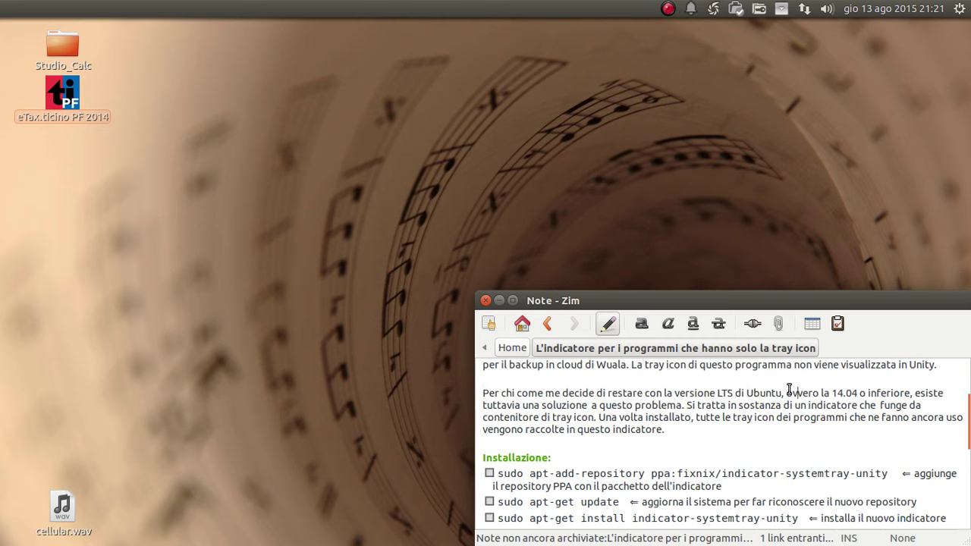
left_click_drag(704, 393, 862, 393)
left_click(862, 393)
left_click(832, 393)
left_click_drag(714, 397, 876, 394)
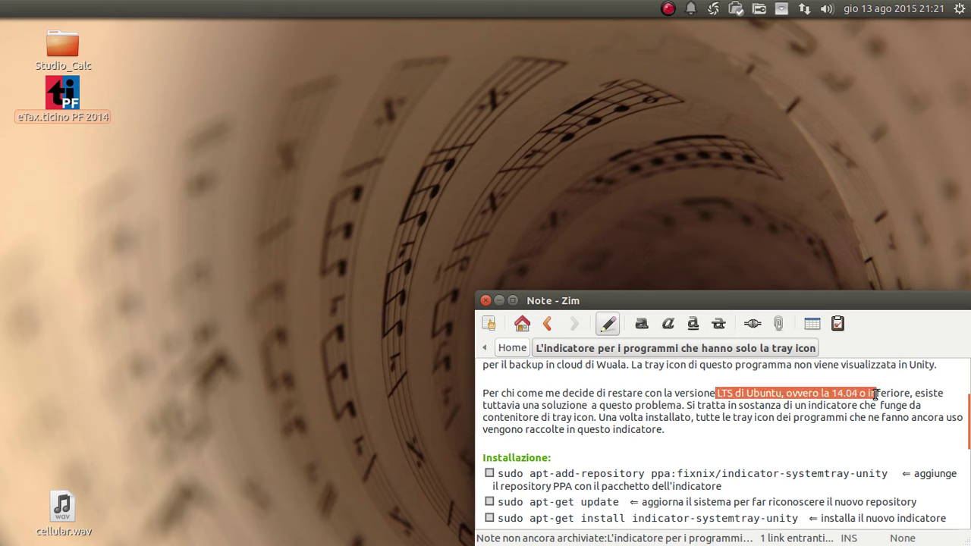
left_click(829, 393)
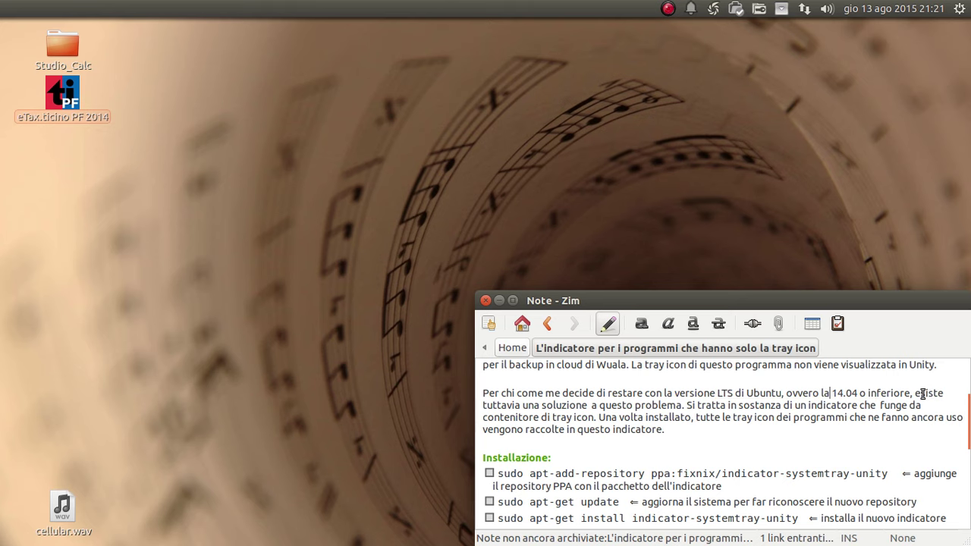
left_click_drag(916, 393, 744, 393)
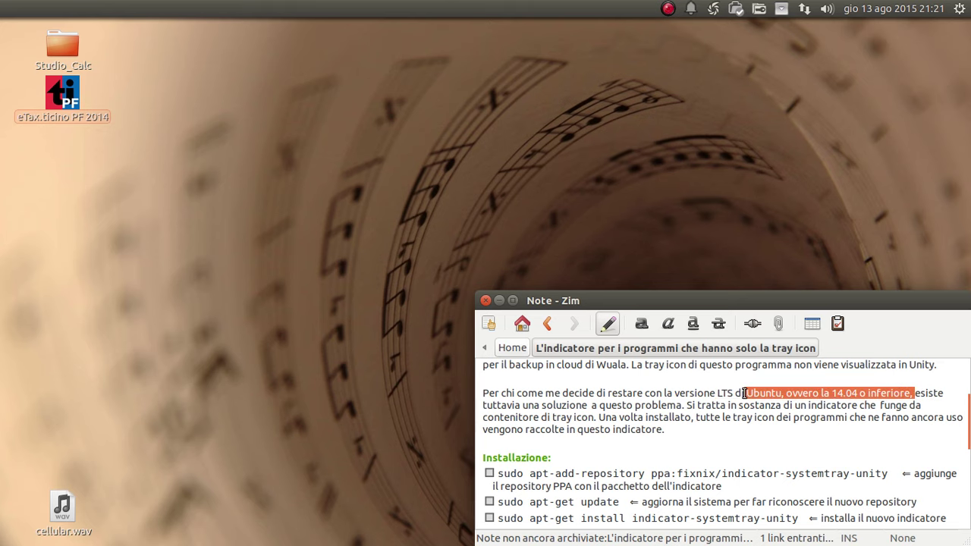
left_click(717, 396)
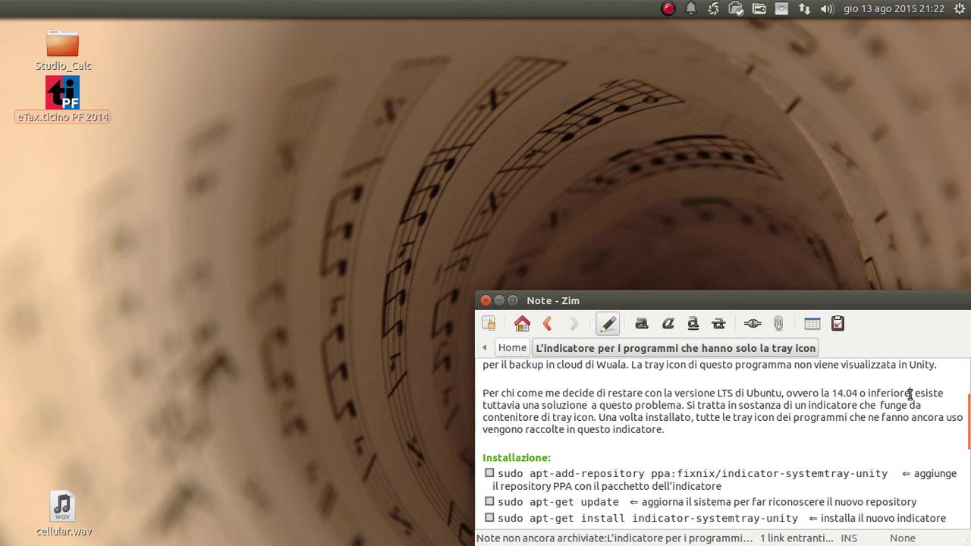
left_click_drag(913, 393, 831, 393)
mouse_move(558, 416)
left_mouse_down()
mouse_move(576, 405)
mouse_move(882, 405)
left_mouse_up()
mouse_move(878, 405)
left_mouse_down()
mouse_move(520, 418)
mouse_move(591, 418)
left_mouse_up()
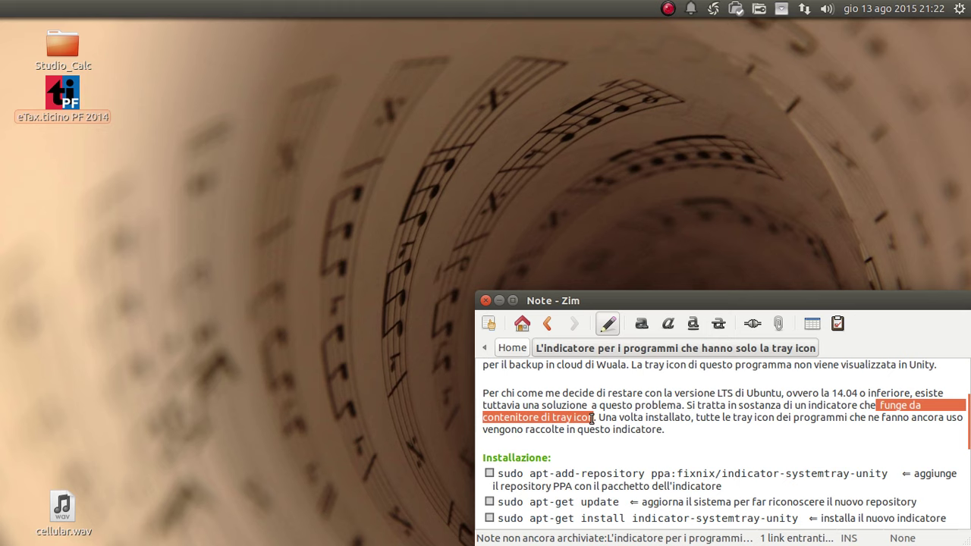
left_click(600, 410)
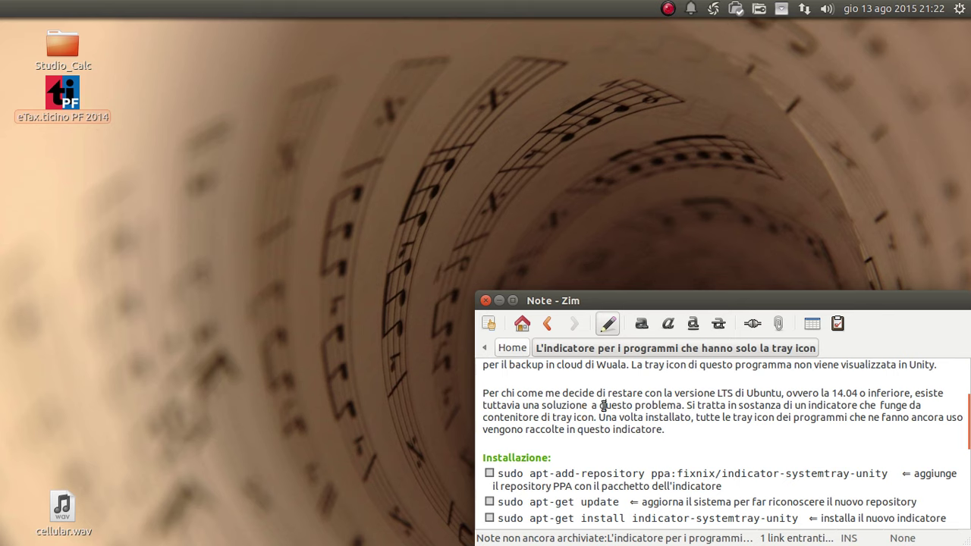
double_click(617, 406)
left_click(600, 415)
Scroll down to the Installazione checklist and select the apt-add-repository command
left_click(534, 441)
scroll(533, 441, "down", 2)
scroll(533, 442, "down", 1)
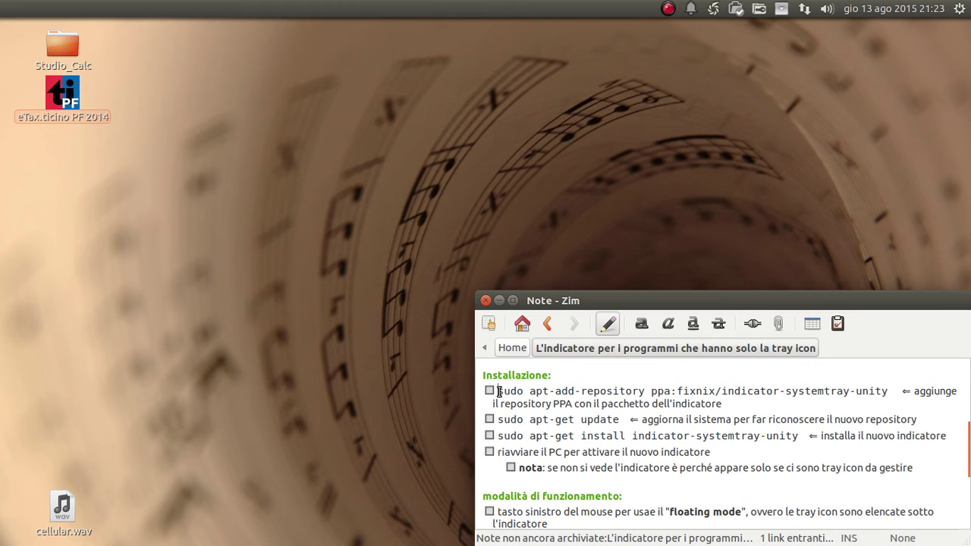
scroll(500, 392, "up", 2)
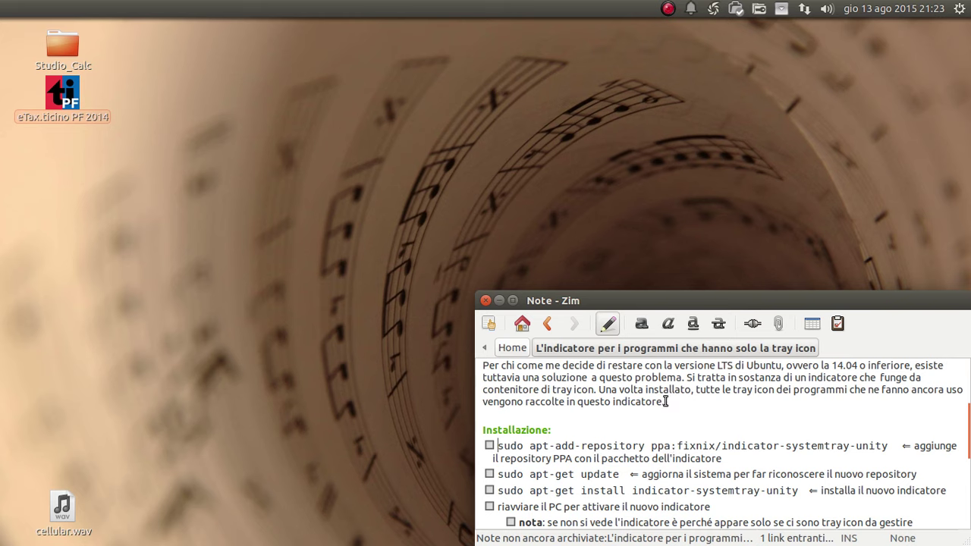
scroll(654, 406, "down", 2)
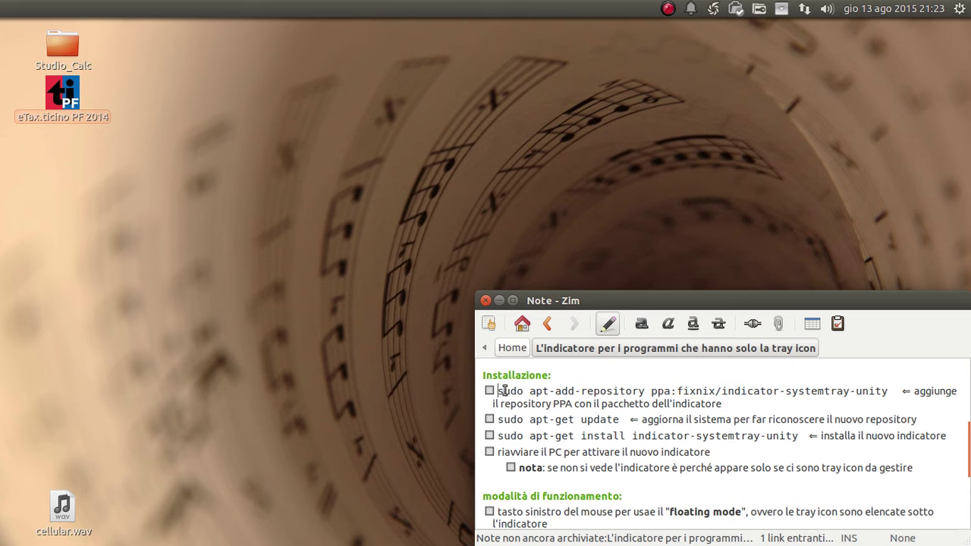
left_click_drag(499, 393, 887, 392)
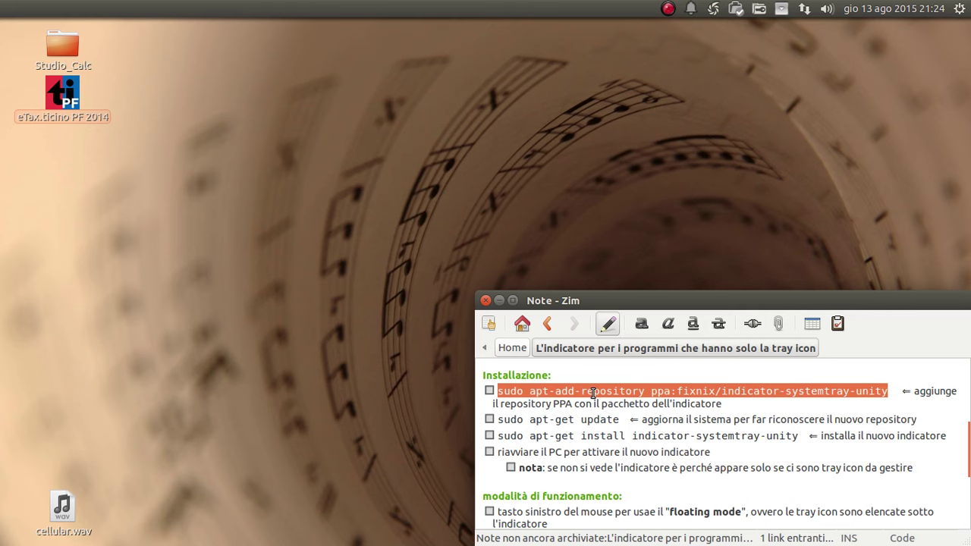
left_click(507, 392)
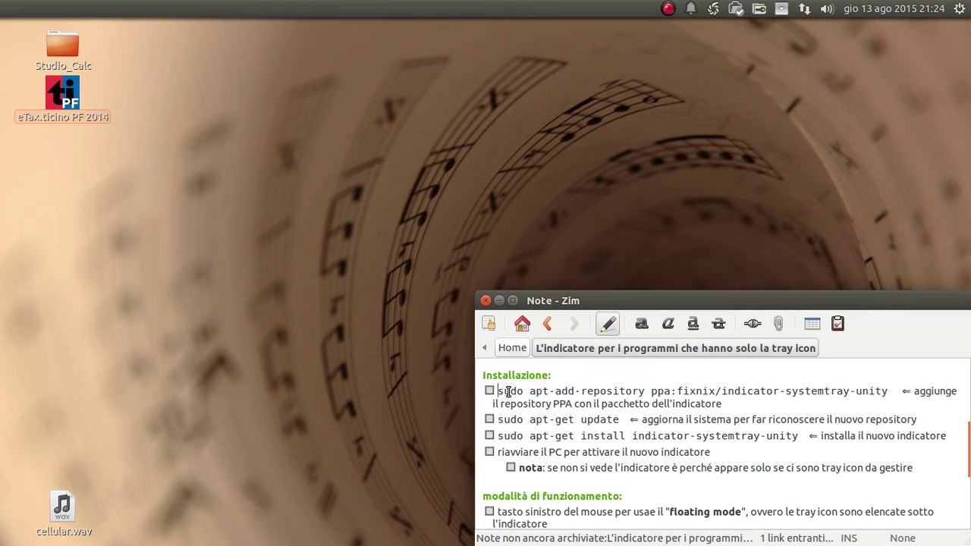
mouse_move(498, 391)
left_mouse_down()
mouse_move(890, 392)
mouse_move(498, 390)
left_mouse_up()
left_click(890, 391)
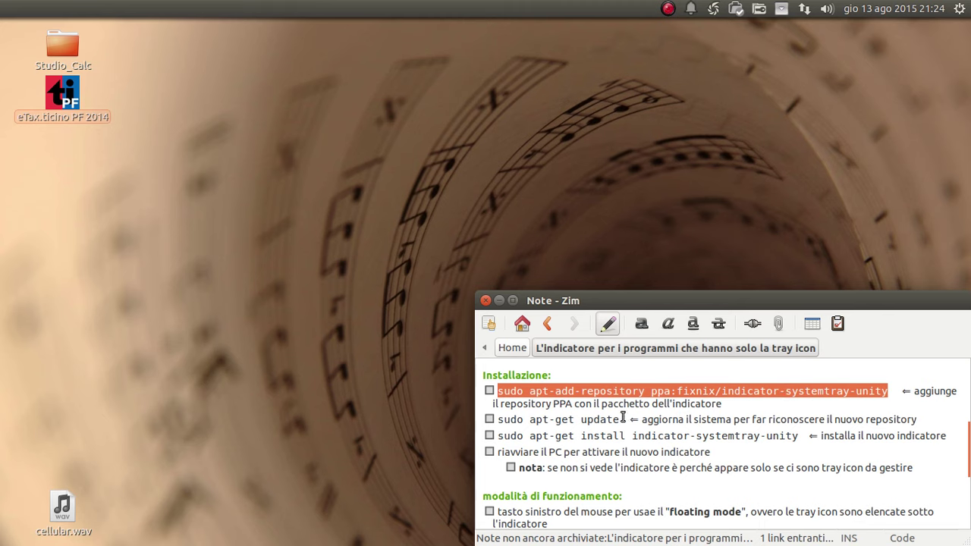
left_click_drag(620, 419, 498, 420)
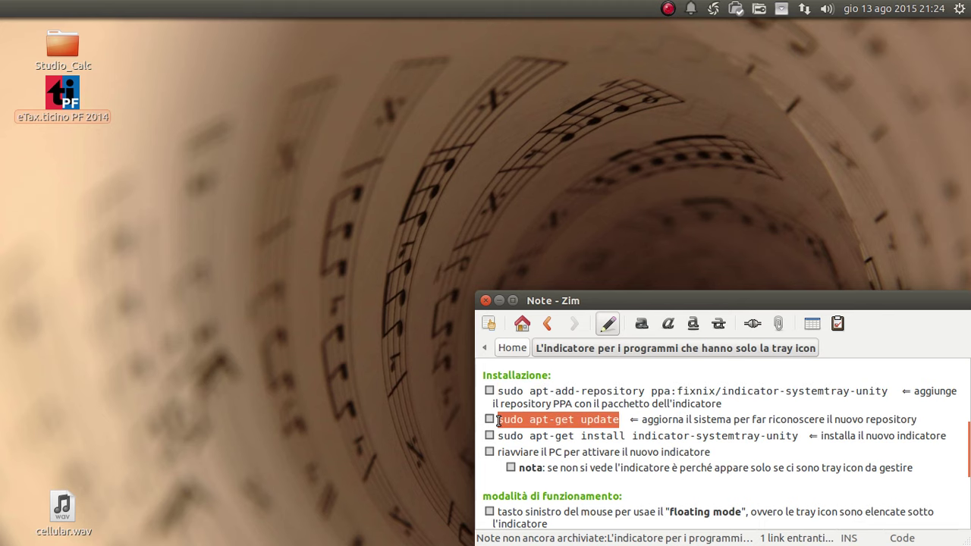
left_click_drag(659, 420, 751, 421)
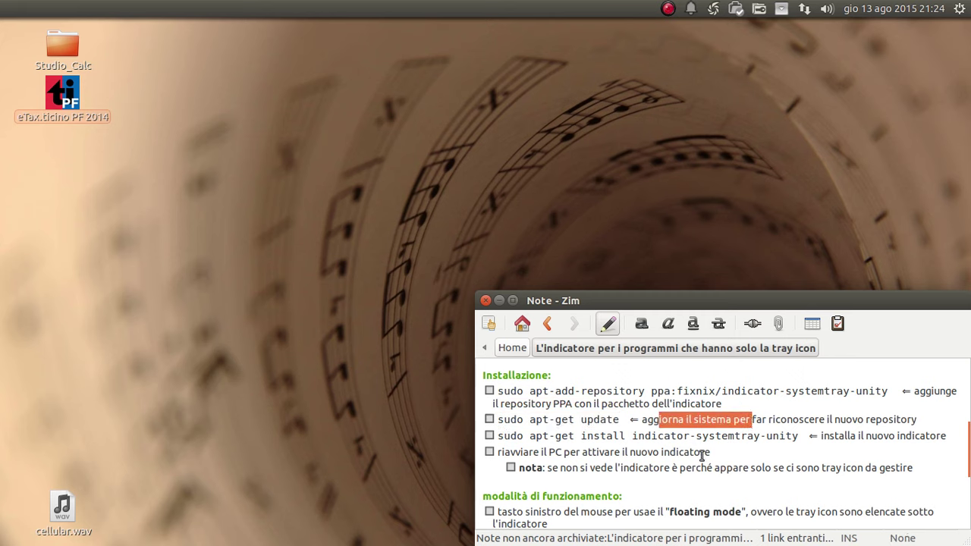
left_click_drag(682, 417, 644, 422)
left_click(725, 431)
double_click(725, 432)
left_click(745, 417)
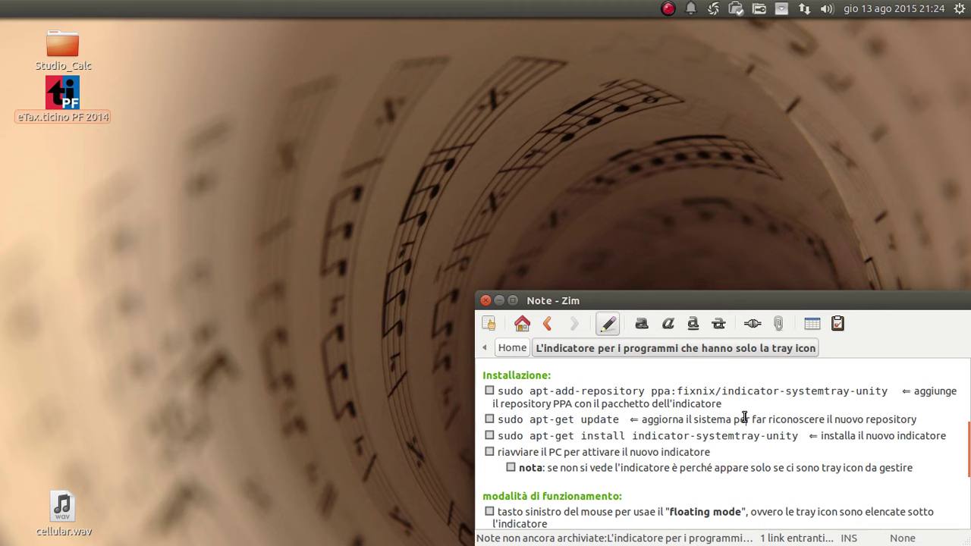
left_click_drag(755, 419, 887, 420)
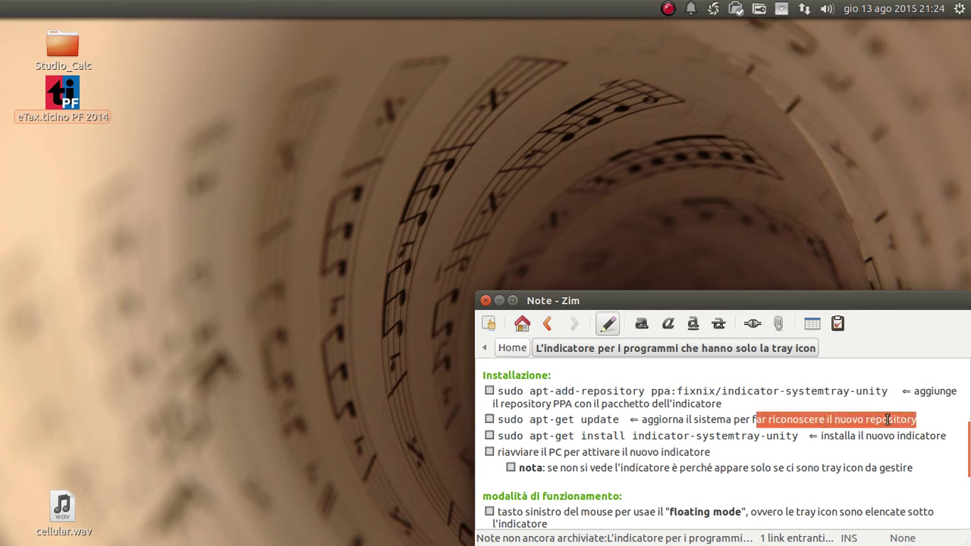
left_click(887, 419)
left_click_drag(888, 390, 498, 392)
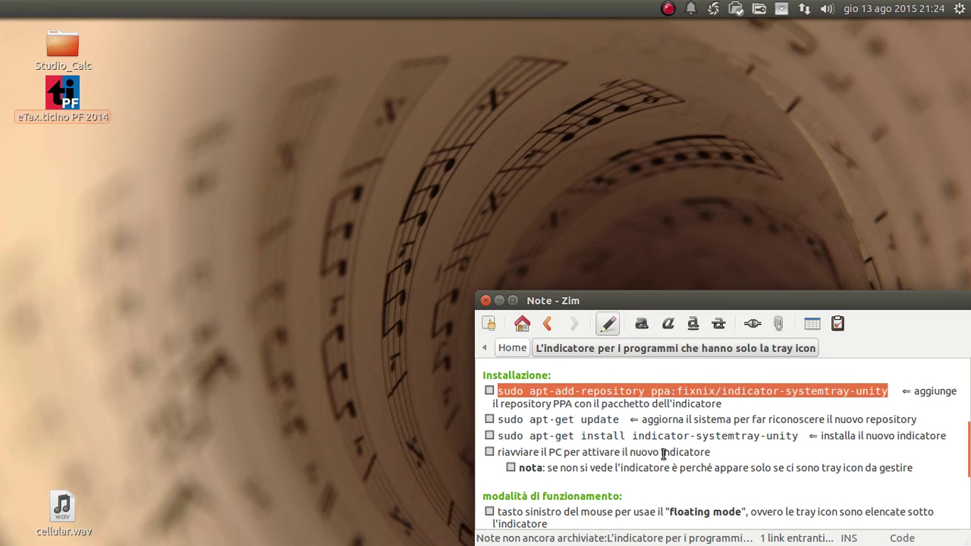
left_click(581, 419)
mouse_move(620, 418)
left_mouse_down()
mouse_move(563, 406)
mouse_move(498, 419)
left_mouse_up()
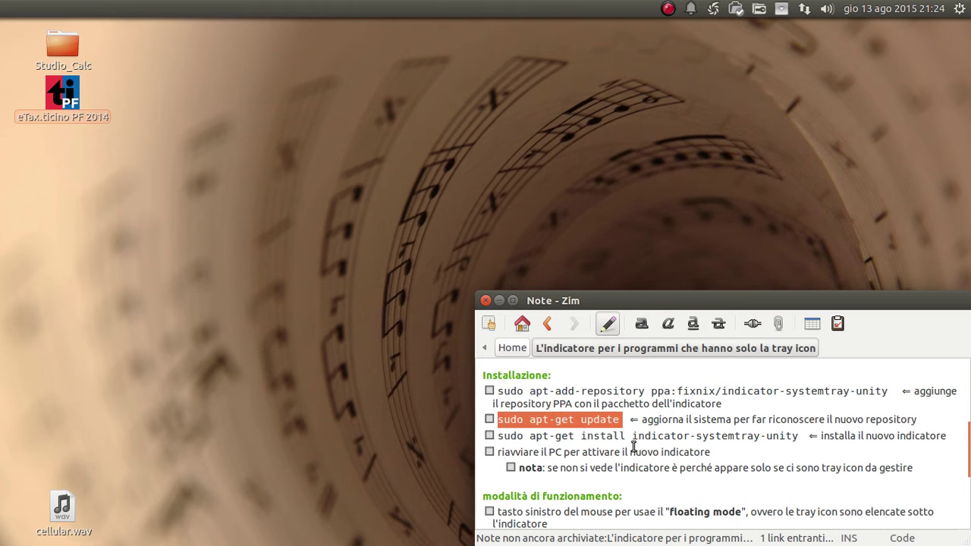
left_click_drag(798, 436, 500, 435)
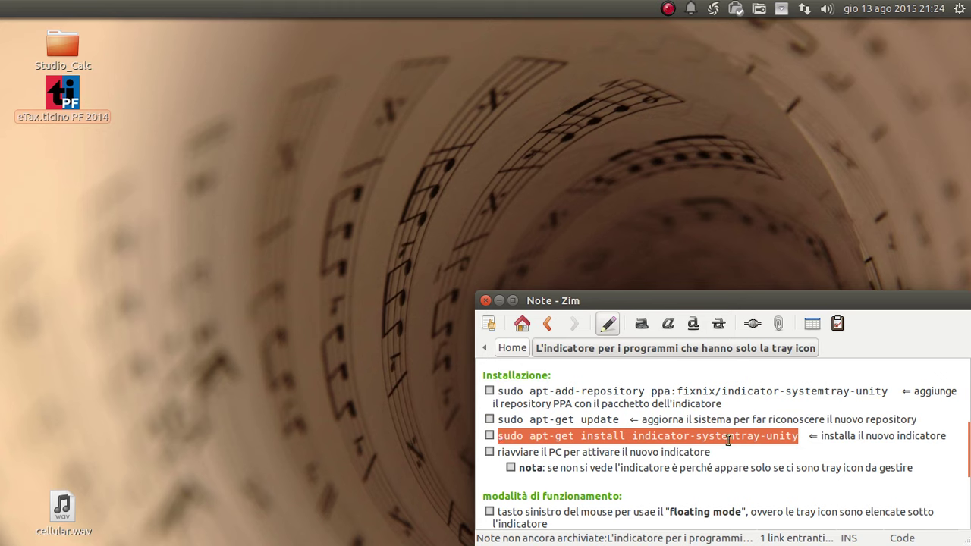
left_click(635, 437)
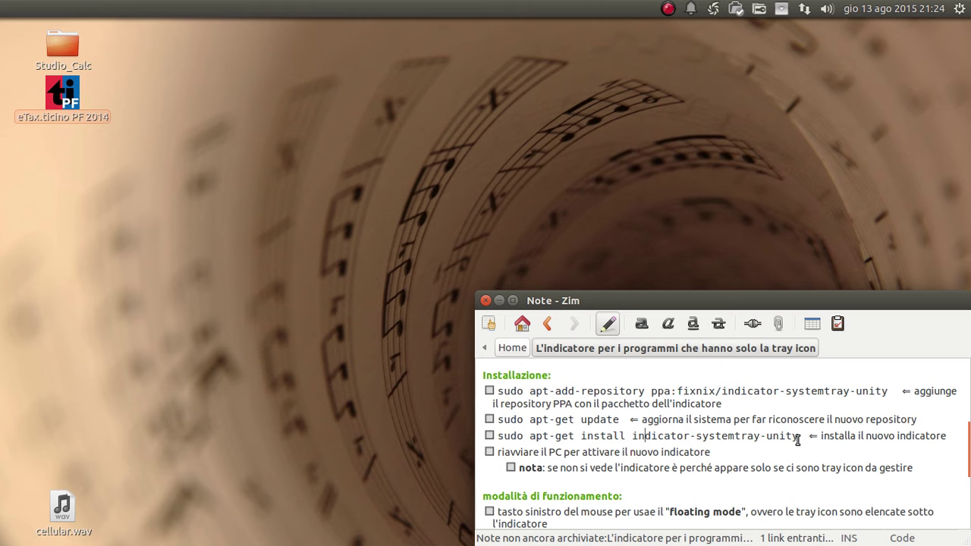
left_click_drag(799, 437, 641, 438)
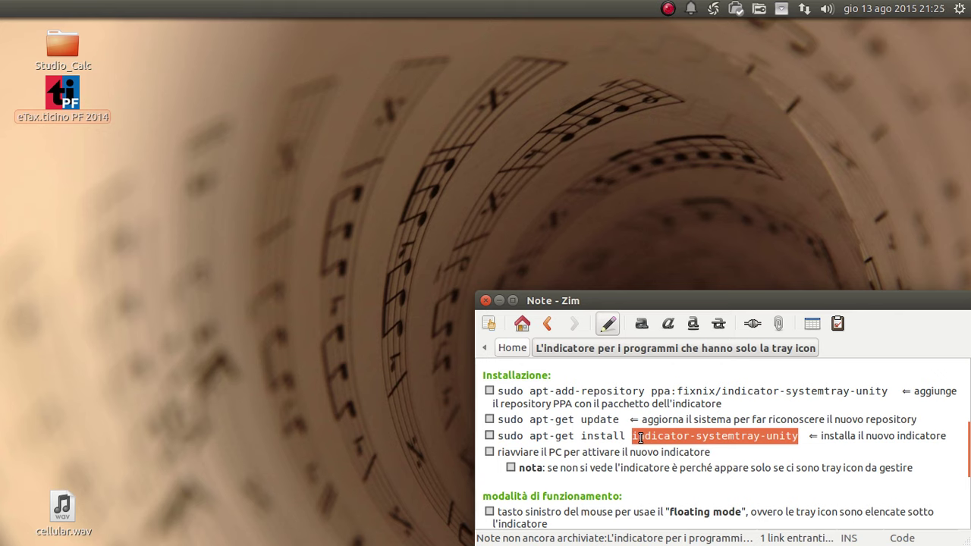
left_click(828, 438)
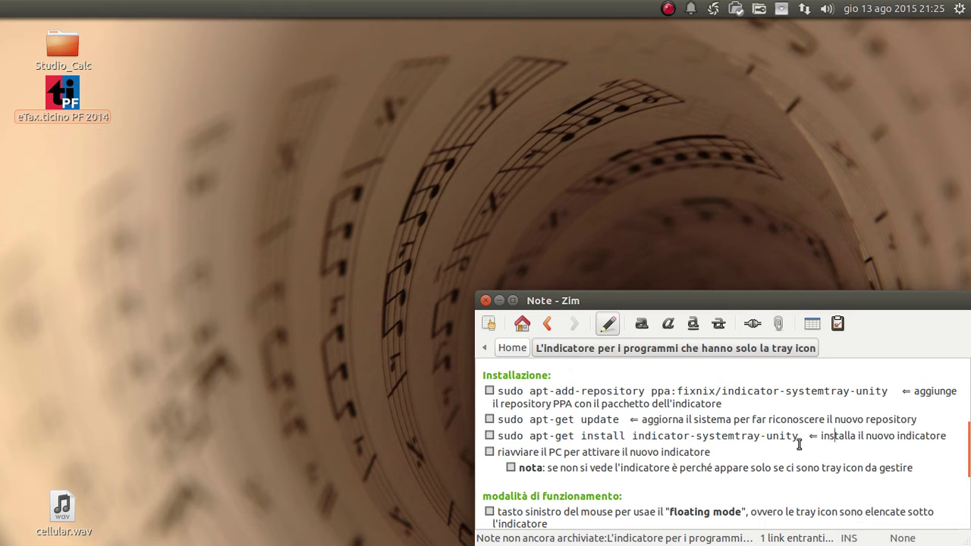
left_click_drag(717, 451, 498, 452)
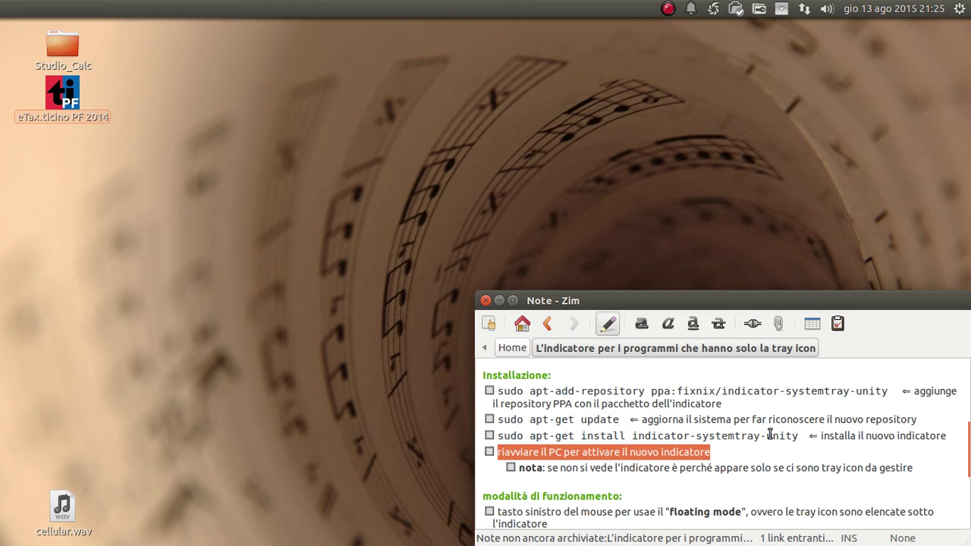
left_click_drag(801, 436, 625, 434)
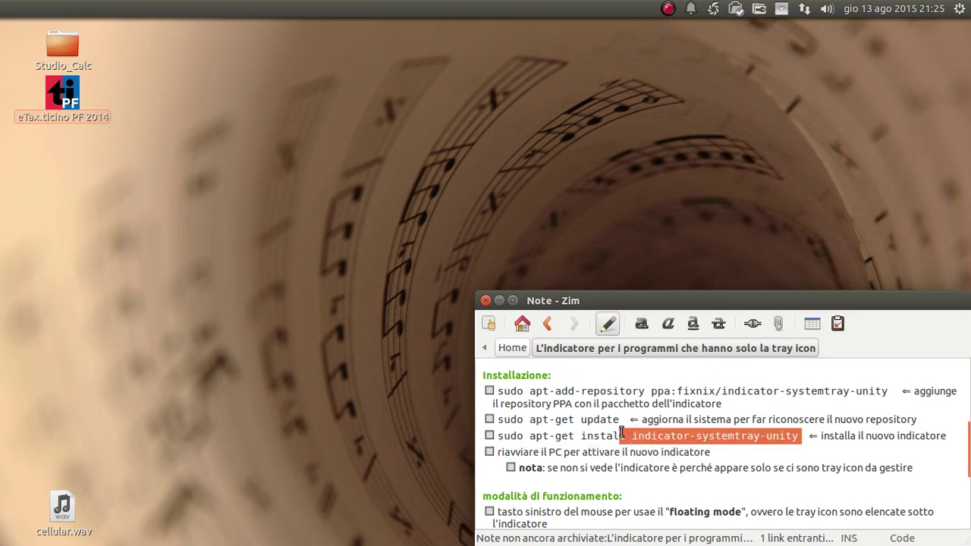
left_click(669, 435)
left_click_drag(717, 452, 513, 453)
left_click(499, 455)
triple_click(499, 456)
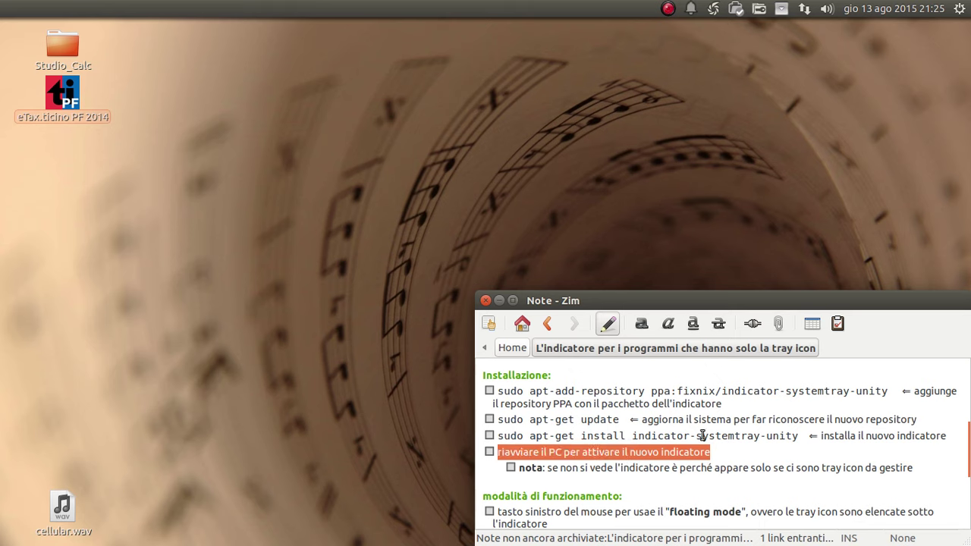
left_click(646, 439)
left_click_drag(629, 436, 798, 438)
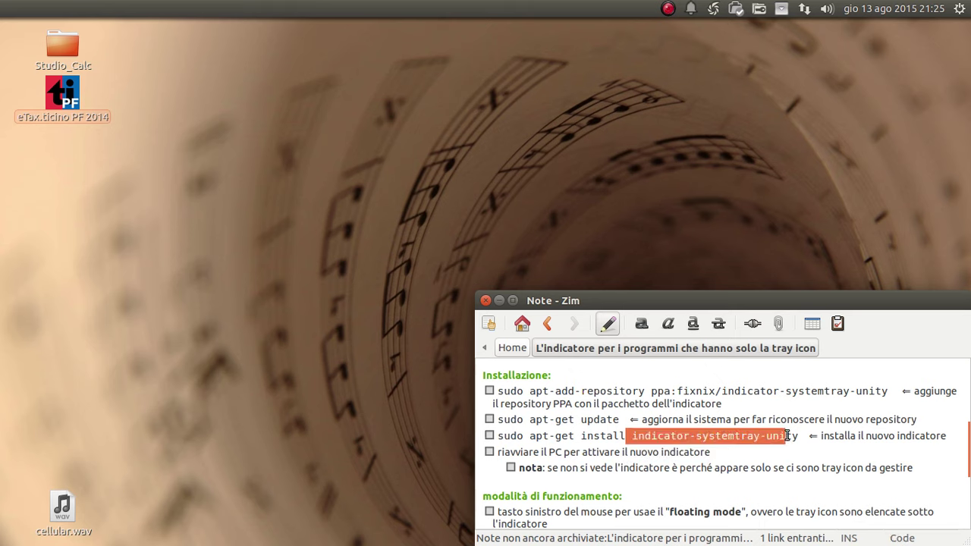
Tick the add-repository, apt-get update, install, restart-the-PC and nota checklist items
left_click(755, 447)
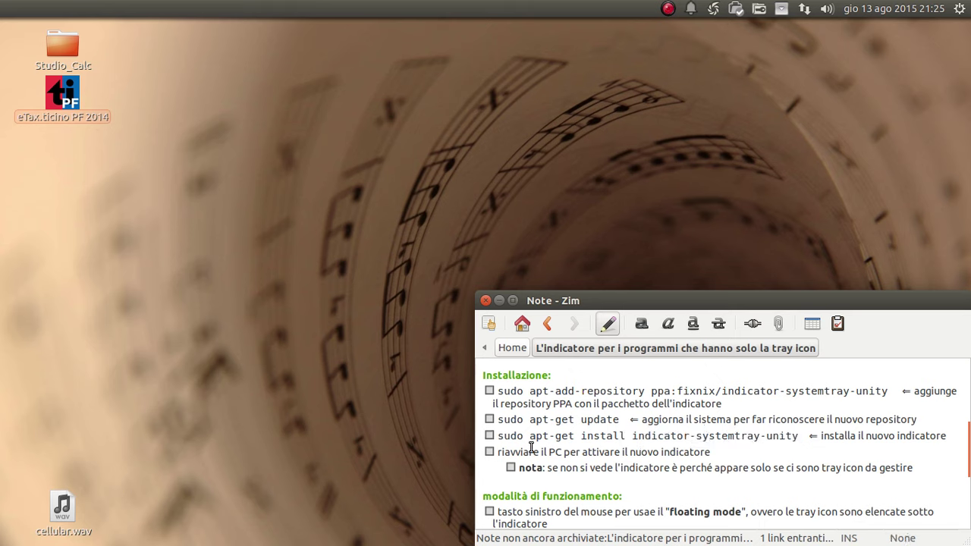
left_click(489, 391)
left_click(489, 420)
left_click(489, 436)
left_click(489, 453)
left_click(512, 468)
Highlight the nota explanation line, then scroll down to the usage-mode section
left_click_drag(607, 467, 748, 468)
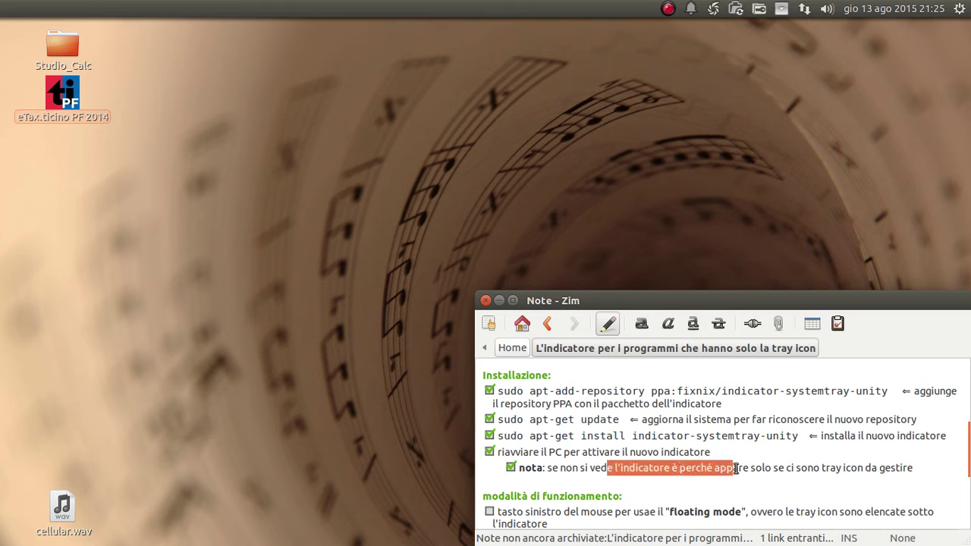
left_click_drag(749, 468, 901, 469)
left_click(901, 468)
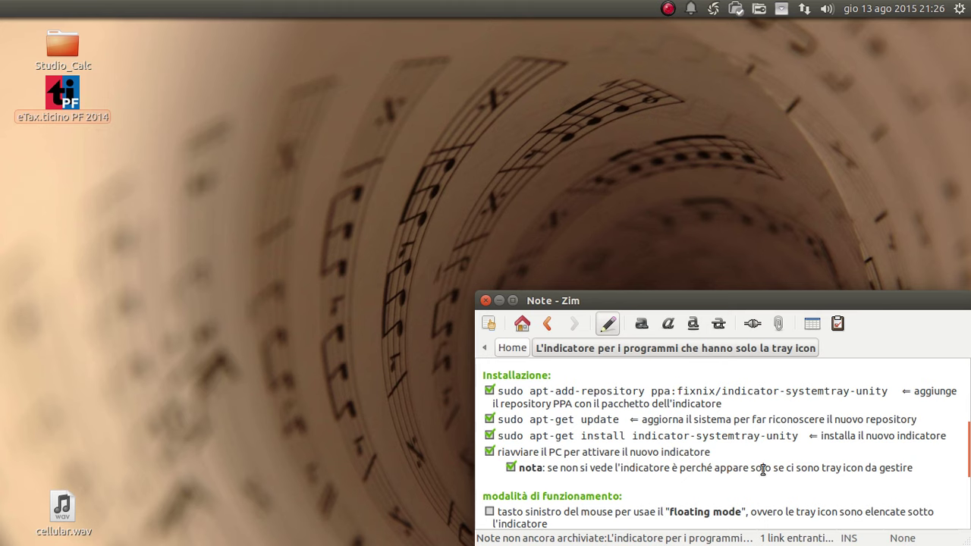
triple_click(644, 468)
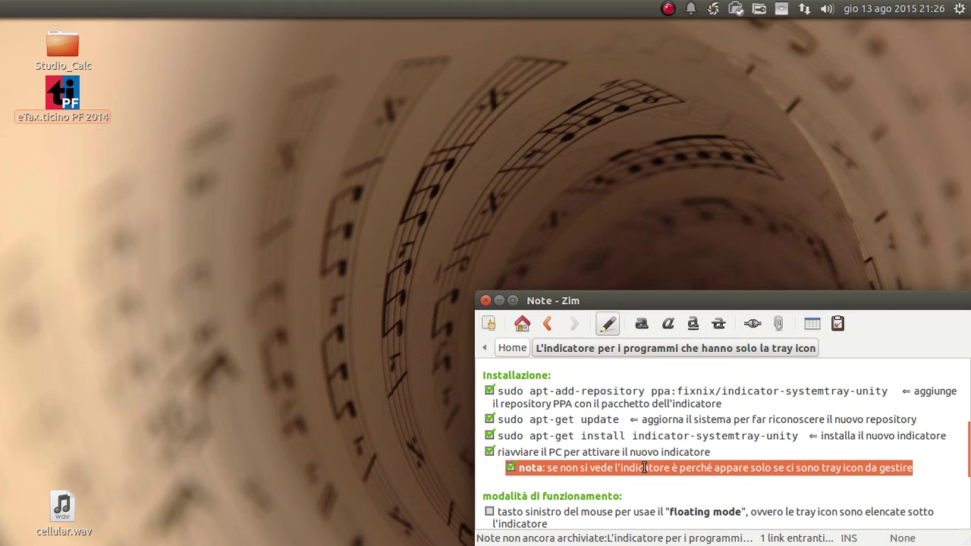
left_click(644, 468)
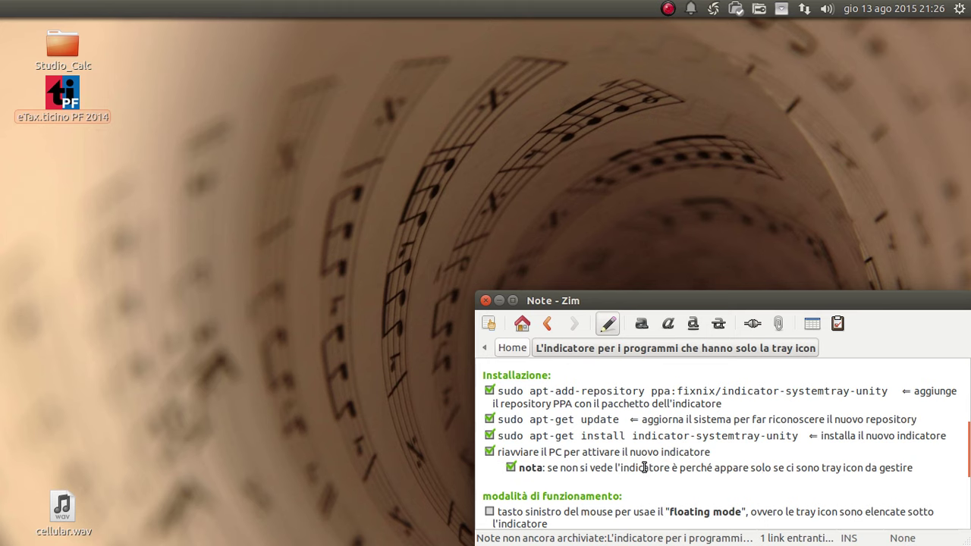
scroll(594, 416, "down", 3)
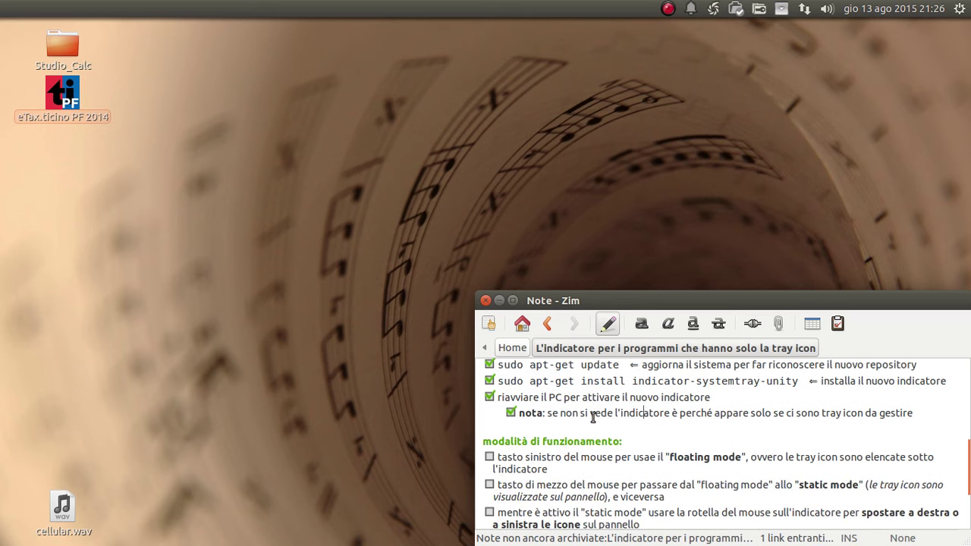
scroll(593, 416, "down", 1)
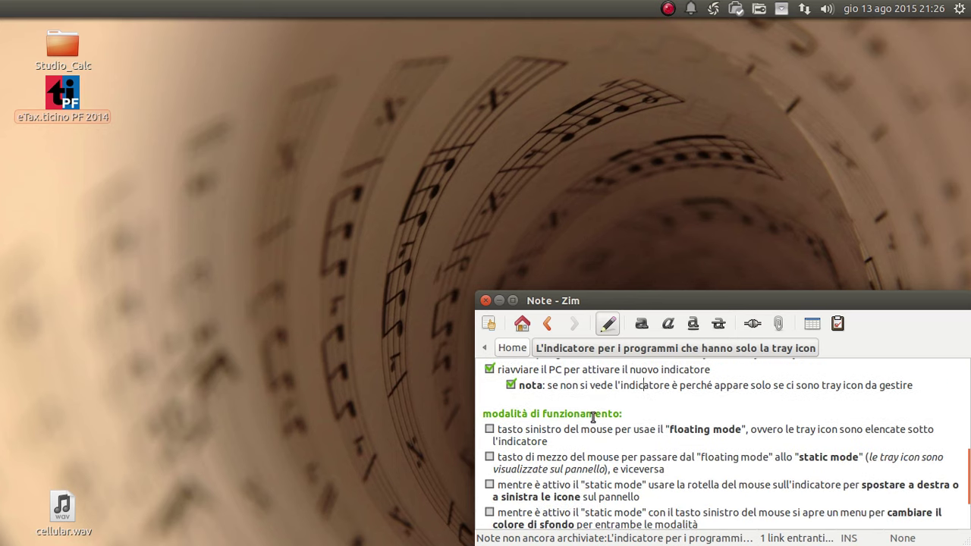
scroll(593, 417, "down", 2)
scroll(593, 417, "down", 2)
scroll(593, 417, "up", 3)
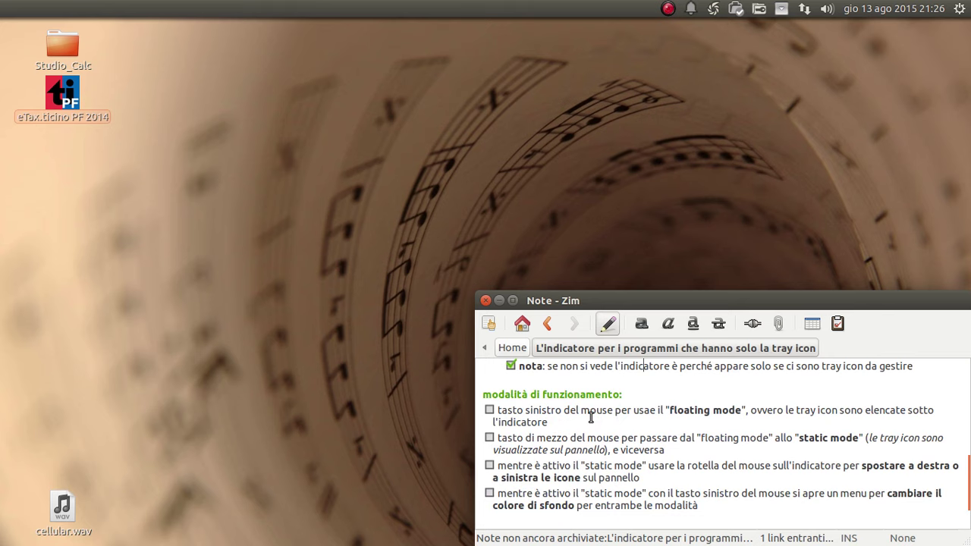
Tick the left-button floating-mode item, show the floating icon list, and fix 'usae' to 'usare'
left_click(491, 410)
left_click(784, 11)
left_click(783, 9)
left_click(785, 15)
left_click(743, 97)
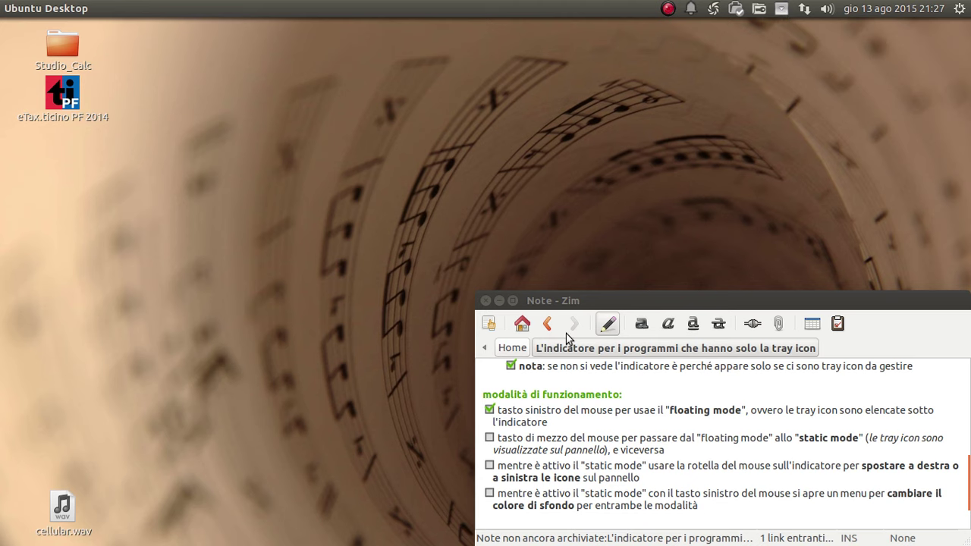
left_click(651, 410)
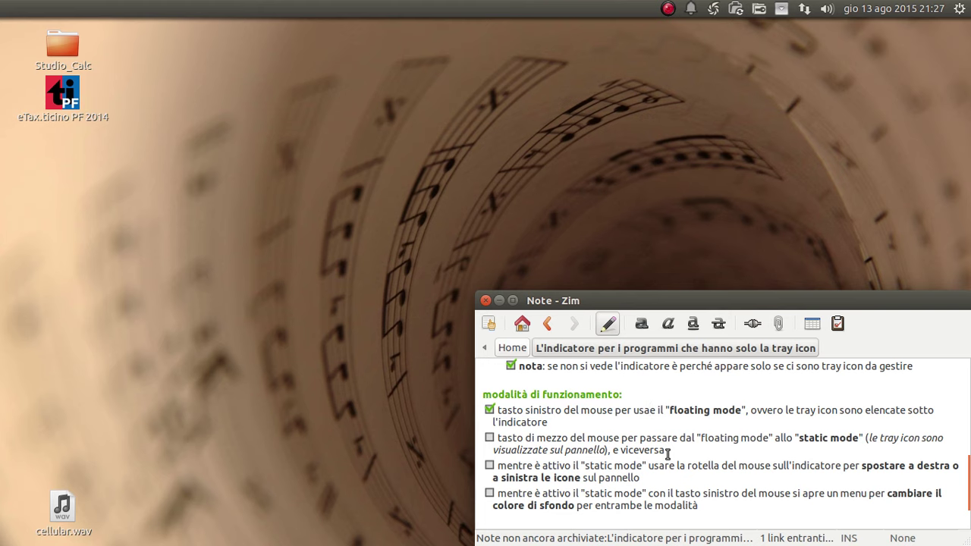
type("r")
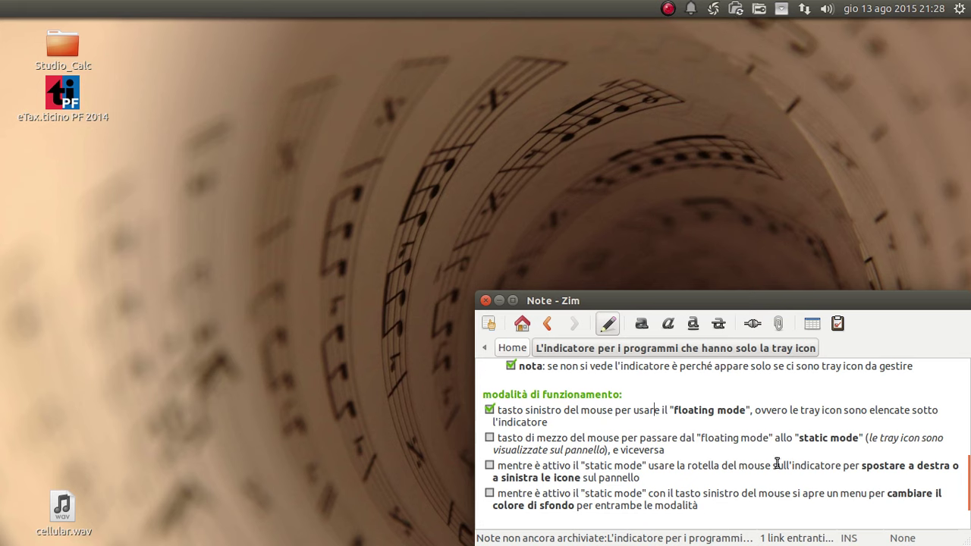
Show and hide the floating tray icon list, then tick the middle-button floating/static item
left_click_drag(670, 409, 747, 410)
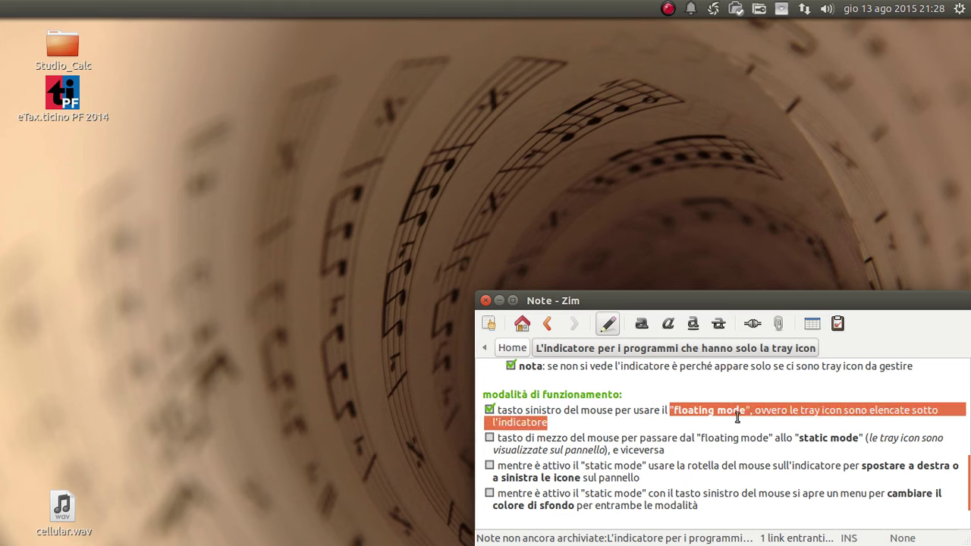
left_click(783, 8)
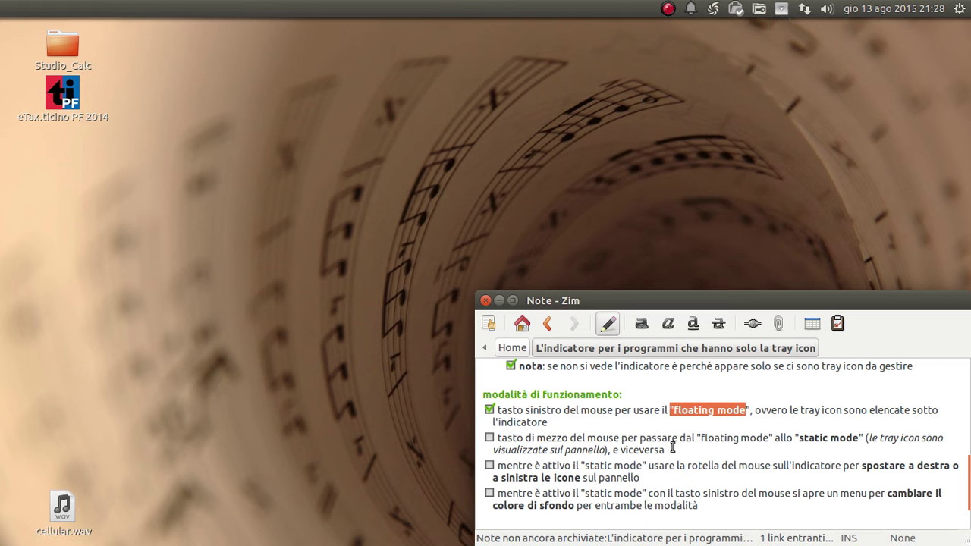
left_click(657, 414)
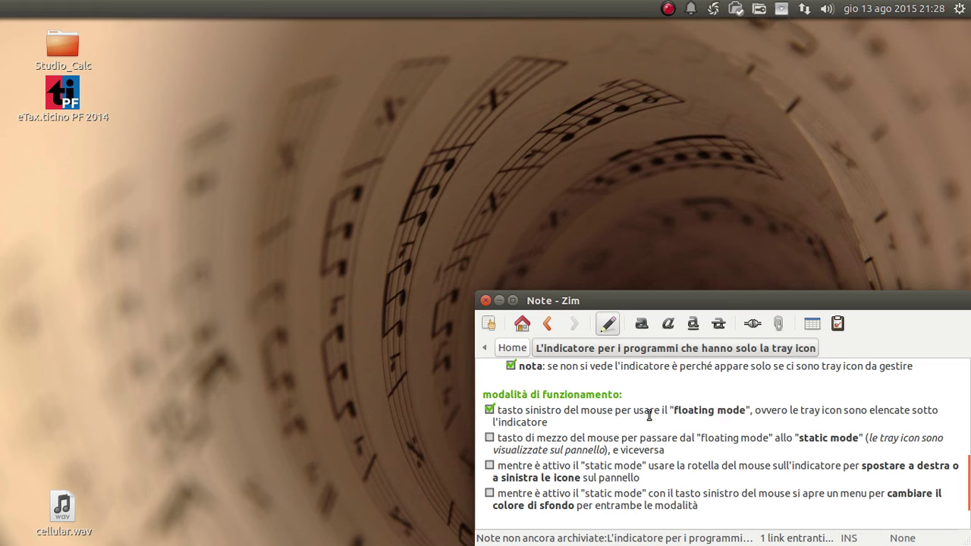
left_click(783, 11)
left_click(489, 438)
scroll(550, 447, "down", 1)
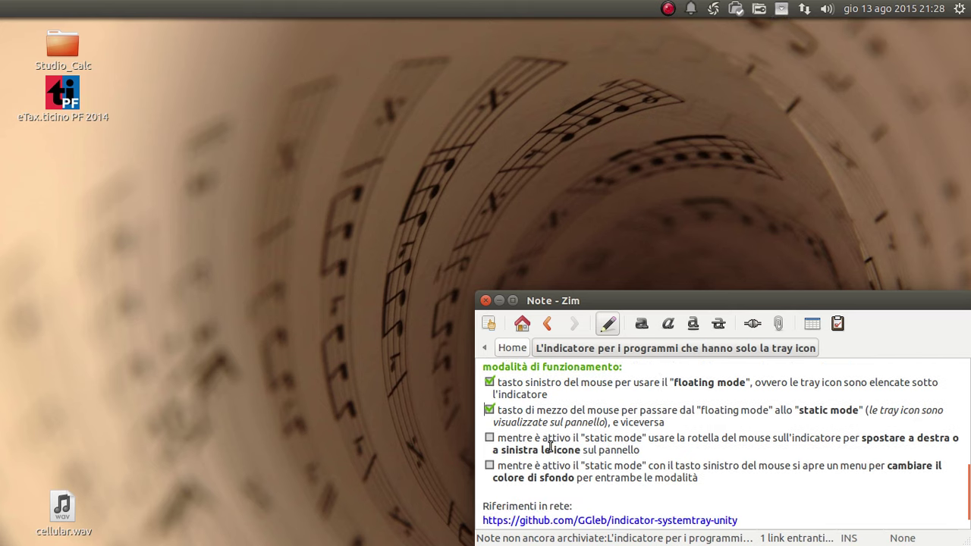
left_click_drag(525, 410, 620, 409)
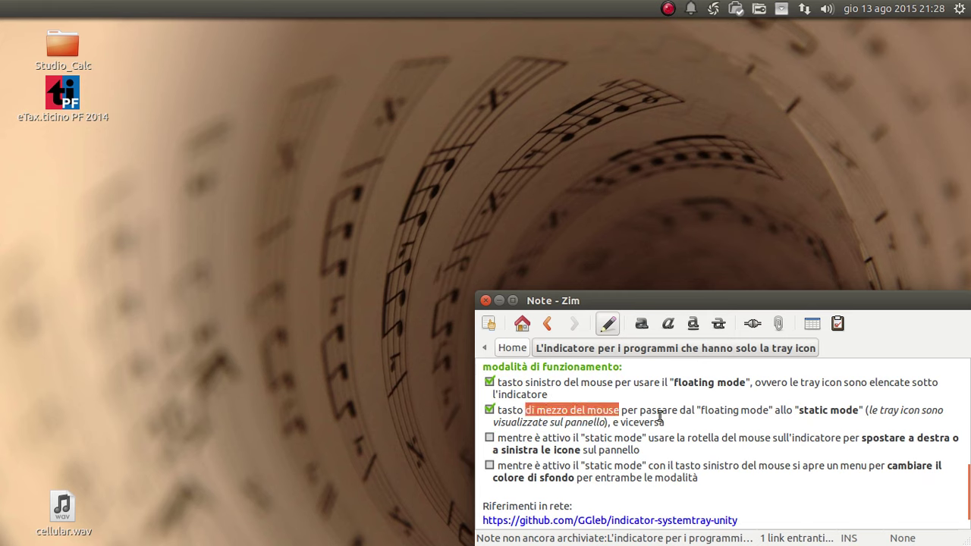
left_click_drag(699, 410, 878, 410)
left_click(829, 410)
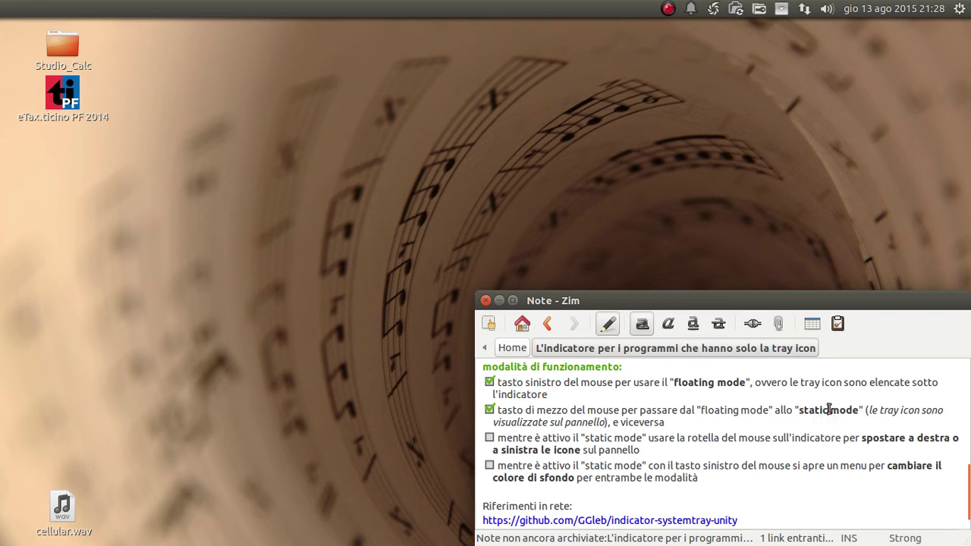
double_click(650, 419)
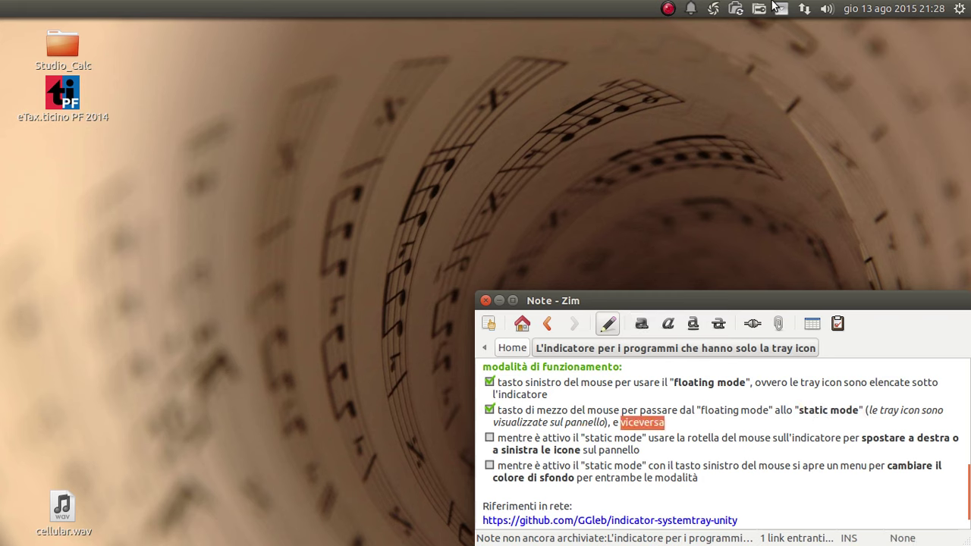
left_click(869, 409)
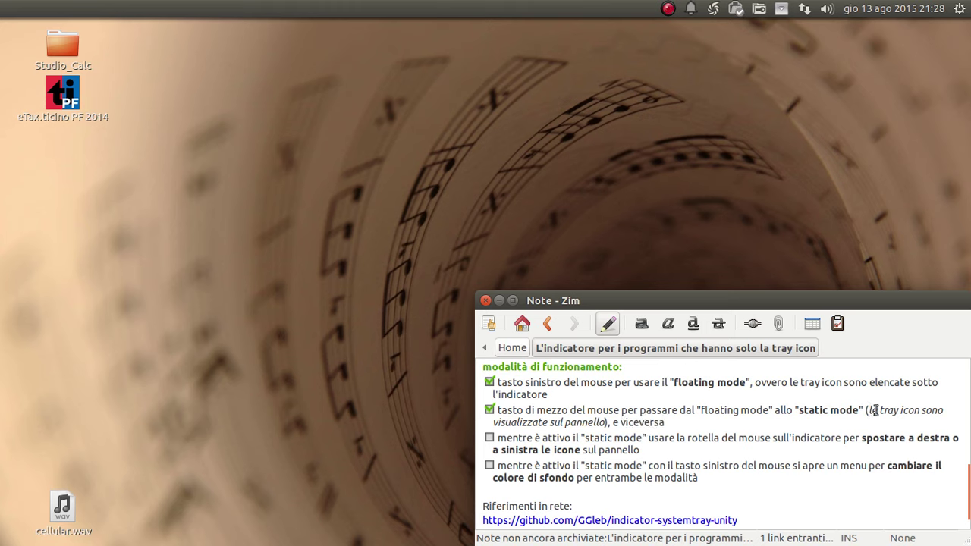
mouse_move(871, 410)
left_mouse_down()
mouse_move(916, 412)
mouse_move(607, 423)
left_mouse_up()
left_click(673, 422)
Toggle the indicator between static and floating mode with middle-clicks, ending in static mode
middle_click(784, 11)
left_click(781, 9)
left_click(782, 9)
left_click_drag(798, 410, 859, 410)
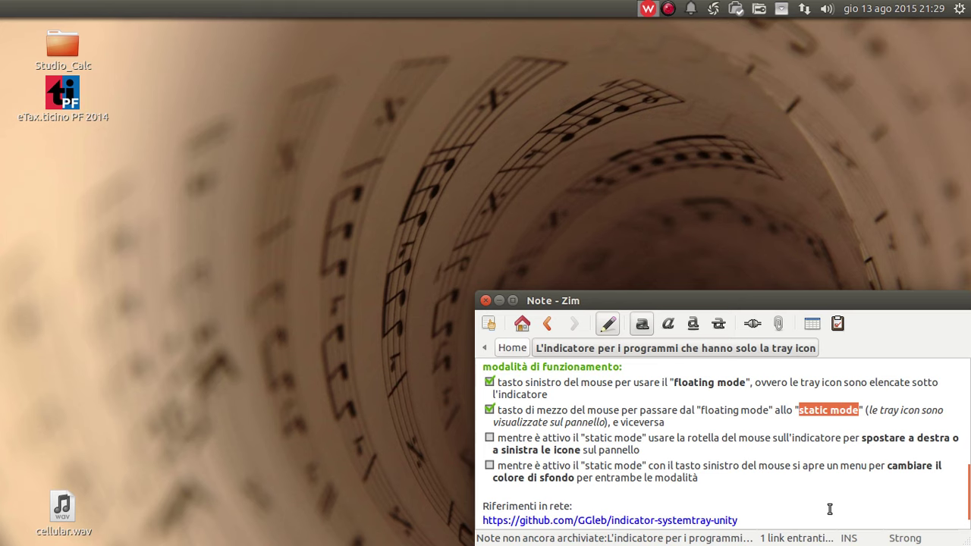
left_click(682, 410)
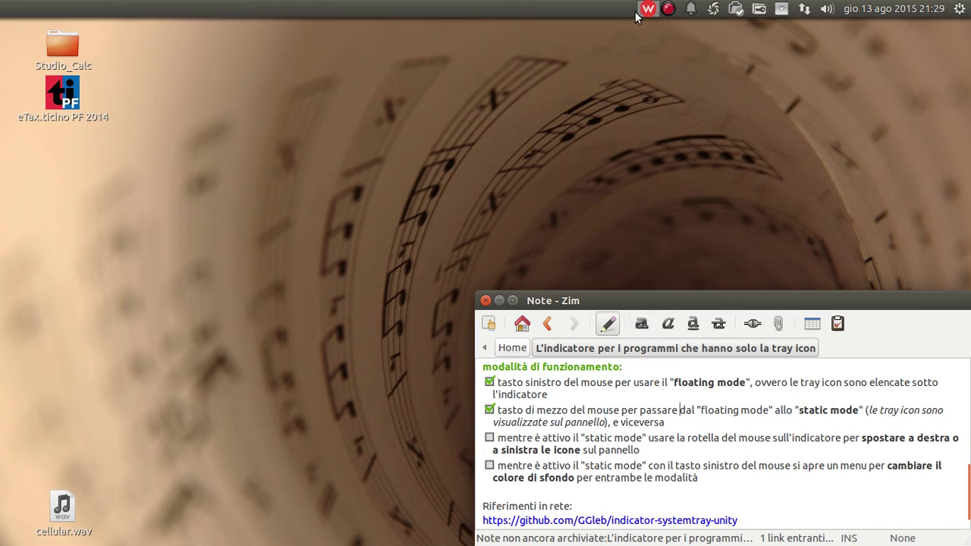
middle_click(782, 11)
left_click(781, 11)
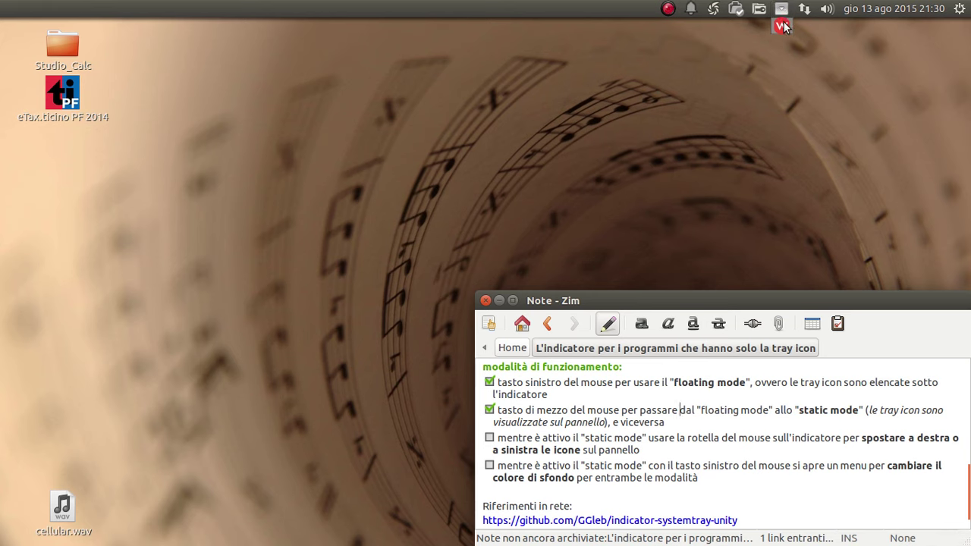
middle_click(781, 9)
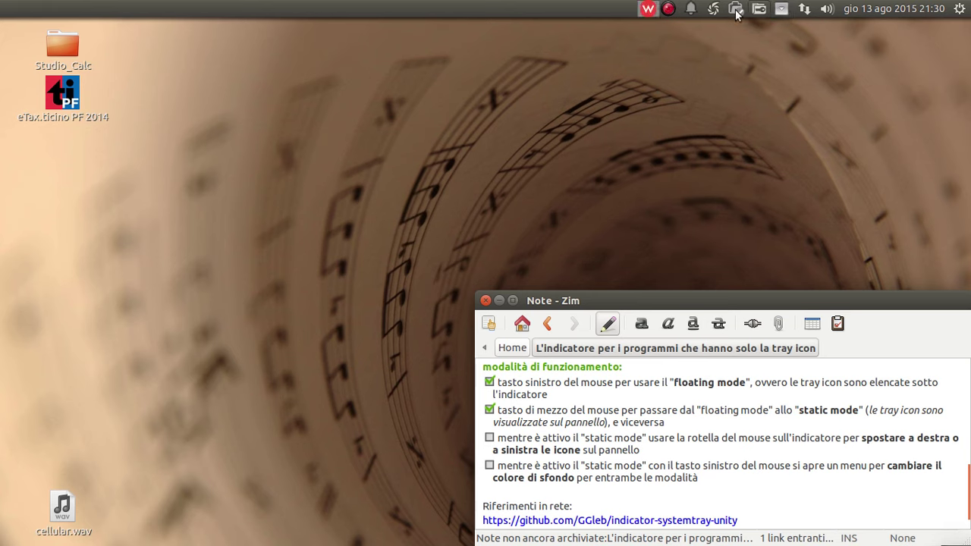
left_click(667, 9)
left_click(535, 130)
Tick the third usage-mode item about moving panel icons with the mouse wheel
left_click(490, 439)
left_click_drag(584, 437, 616, 438)
left_click(675, 440)
mouse_move(835, 440)
left_mouse_down()
mouse_move(719, 438)
mouse_move(645, 450)
left_mouse_up()
left_click(645, 450)
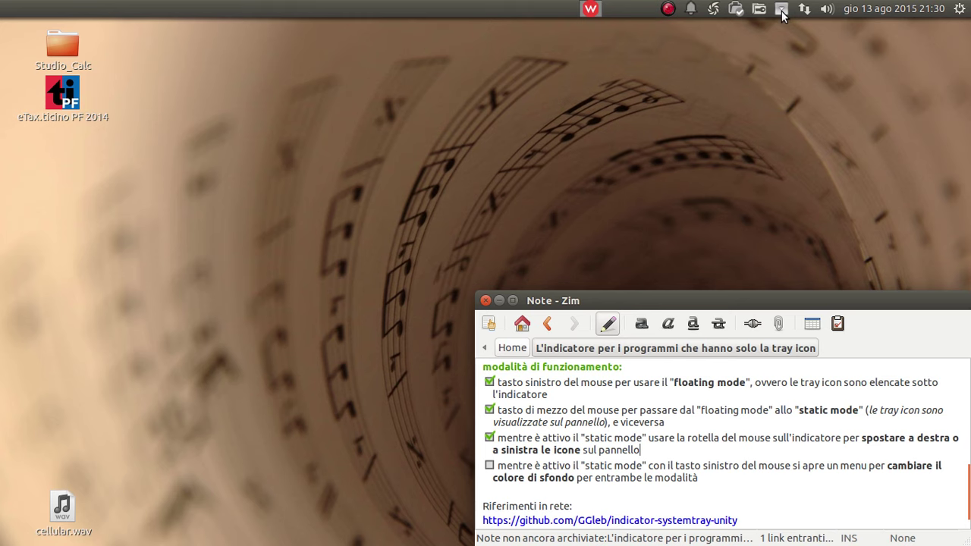
scroll(782, 15, "down", 1)
scroll(782, 16, "down", 1)
scroll(782, 15, "down", 1)
scroll(782, 16, "down", 1)
scroll(782, 15, "down", 1)
scroll(782, 15, "down", 1)
scroll(782, 15, "down", 1)
scroll(782, 15, "down", 1)
scroll(783, 13, "down", 1)
scroll(782, 13, "down", 1)
scroll(782, 13, "down", 1)
scroll(782, 13, "down", 1)
scroll(782, 12, "down", 1)
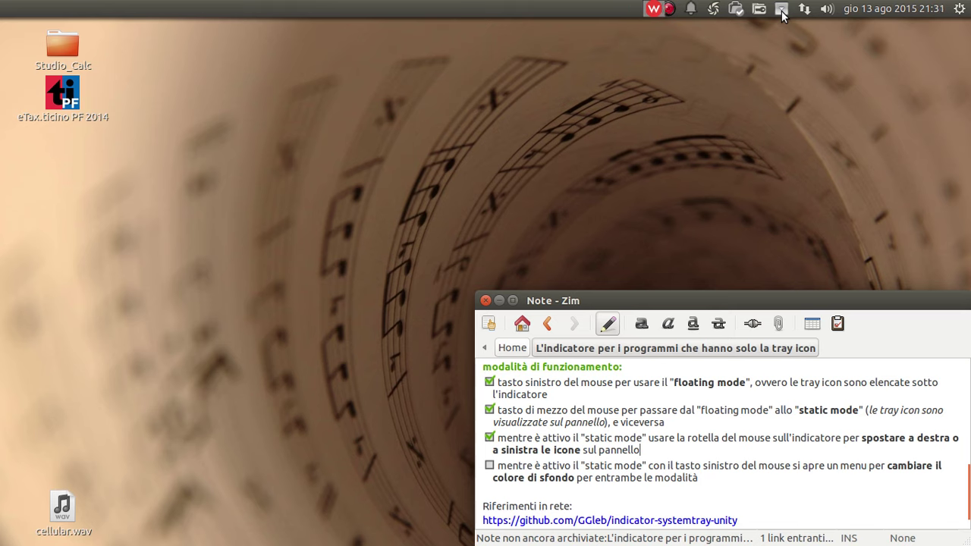
scroll(782, 15, "up", 1)
scroll(783, 13, "down", 1)
scroll(782, 12, "down", 1)
scroll(782, 13, "down", 1)
scroll(782, 13, "up", 1)
Tick the background-colour item and bring up the indicator's Settings > Background submenu
left_click(644, 9)
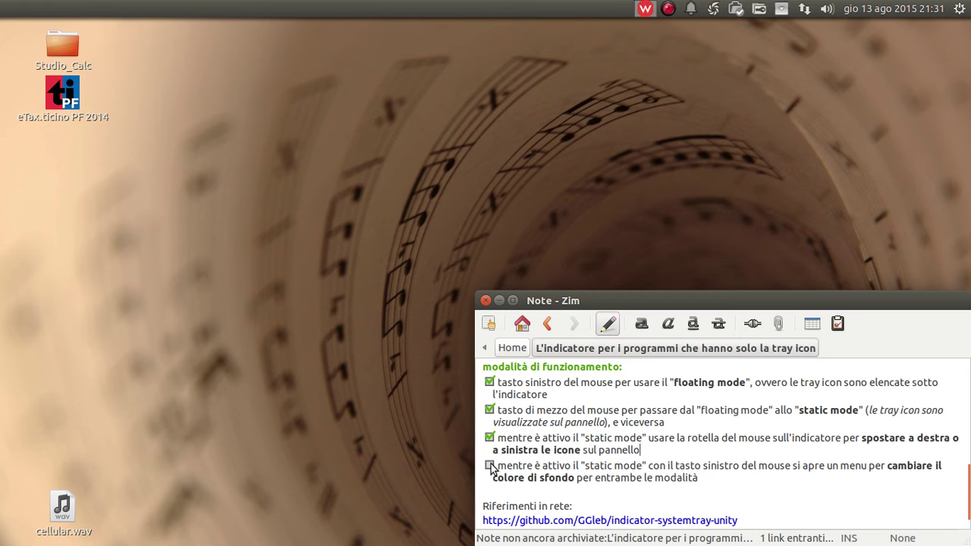
scroll(523, 466, "down", 1)
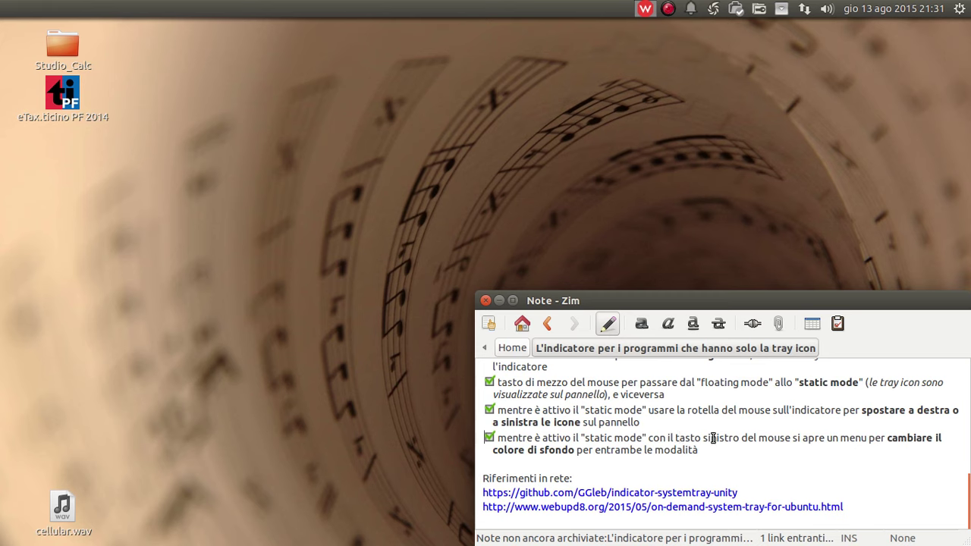
left_click(863, 439)
left_click(782, 9)
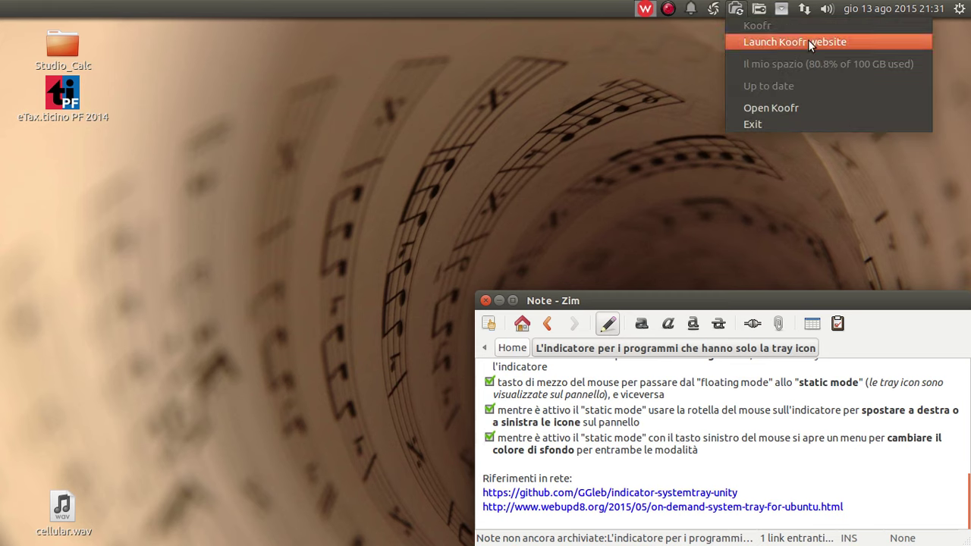
left_click(782, 9)
left_click(782, 9)
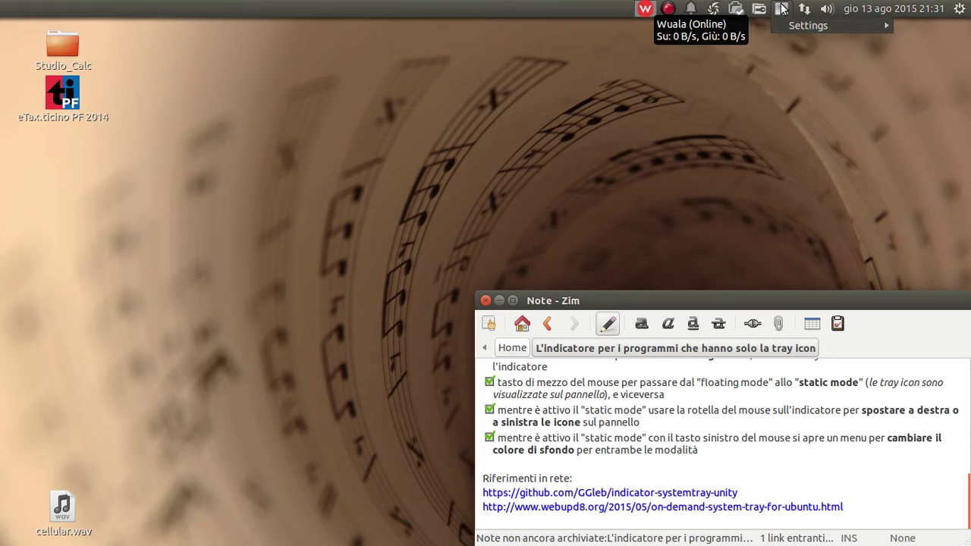
mouse_move(808, 26)
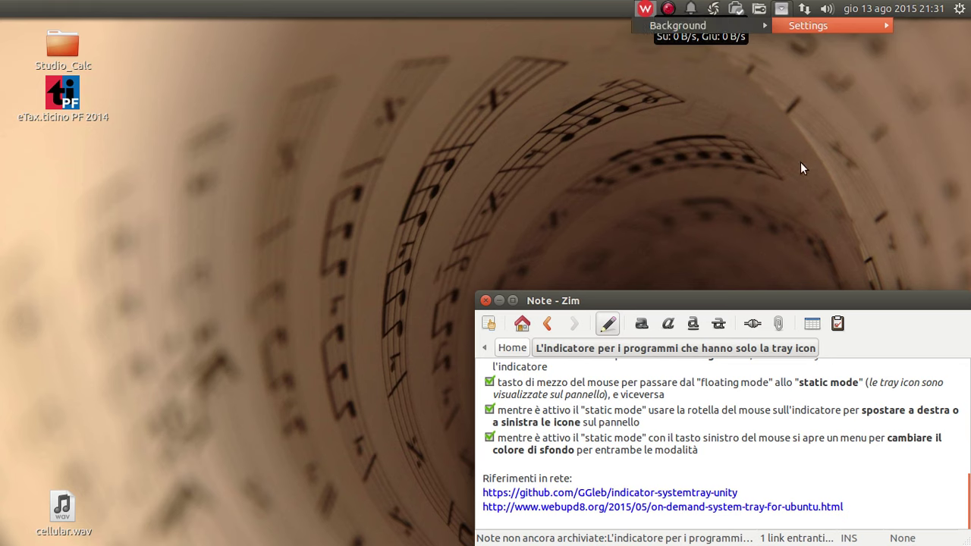
Set the indicator's static-mode background colour to green via Settings > Background > Static
left_click(801, 162)
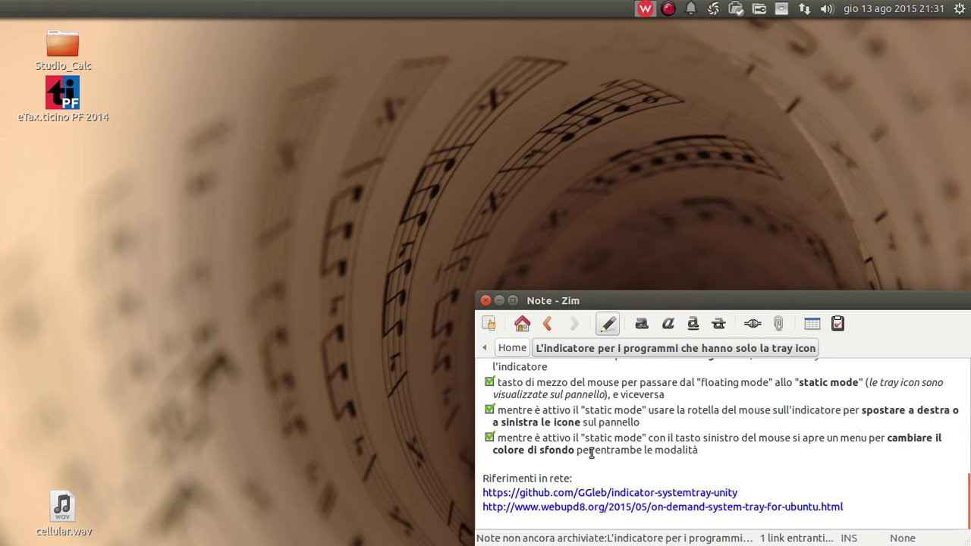
left_click_drag(616, 449, 531, 450)
left_click(626, 448)
left_click(782, 11)
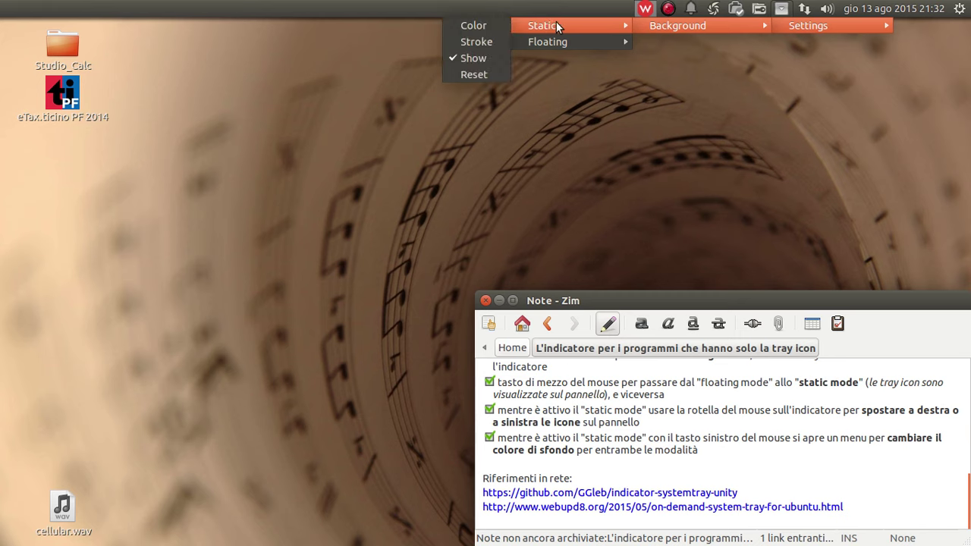
left_click(472, 26)
left_click_drag(427, 186, 286, 66)
left_click(307, 129)
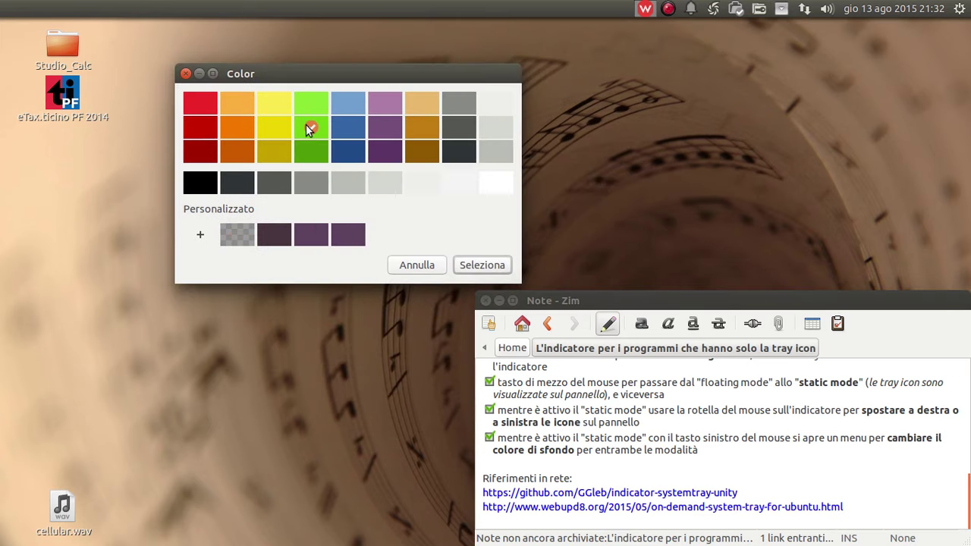
left_click(480, 264)
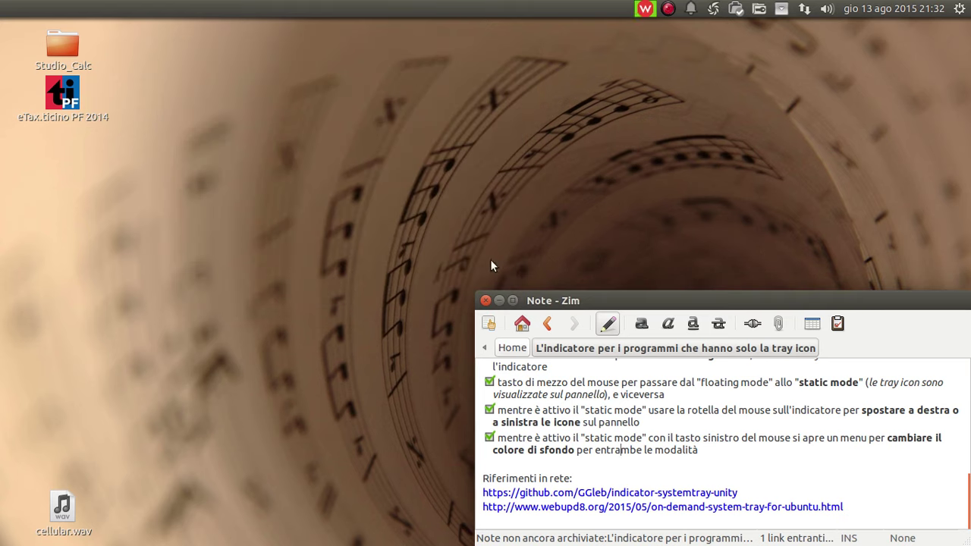
Set the indicator's floating-mode background colour to orange
left_click(786, 10)
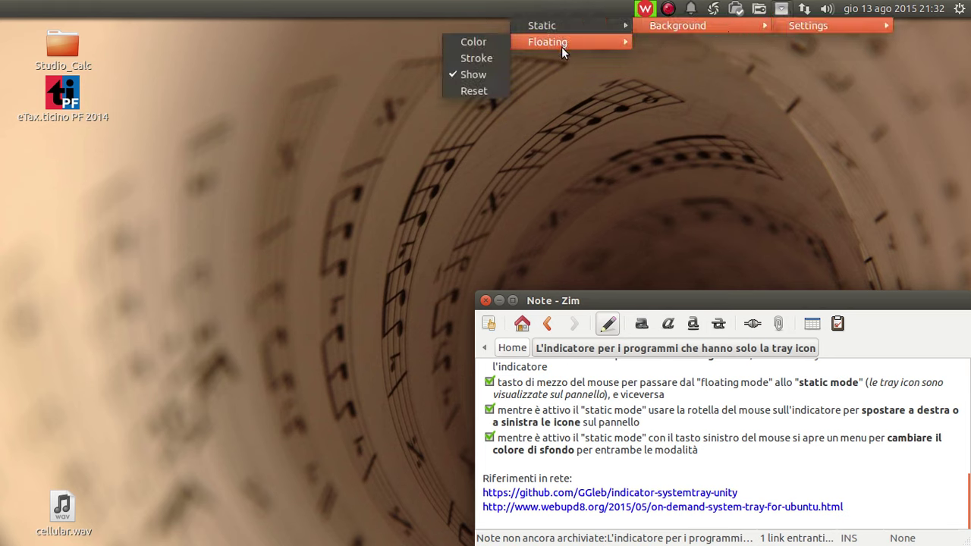
left_click(492, 42)
left_click_drag(481, 183, 303, 42)
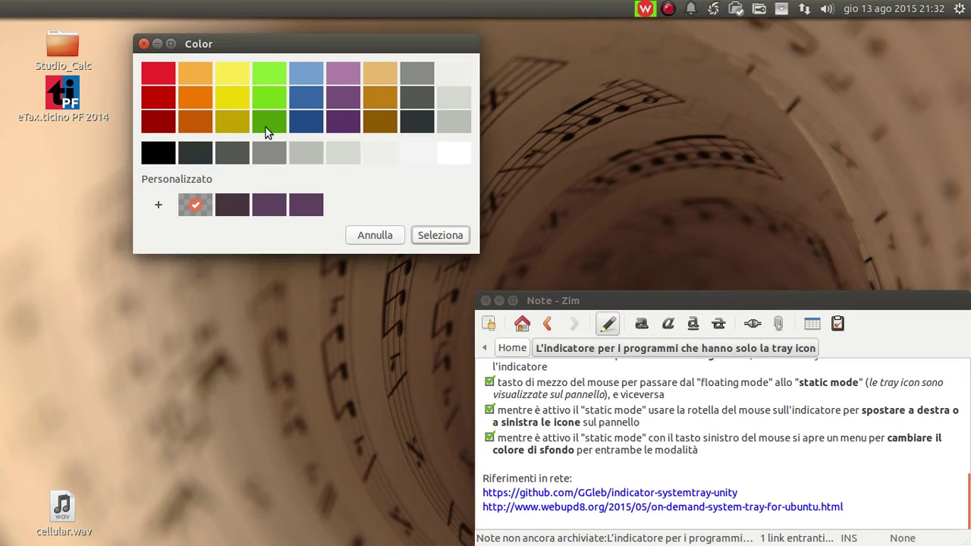
left_click(190, 95)
left_click(440, 236)
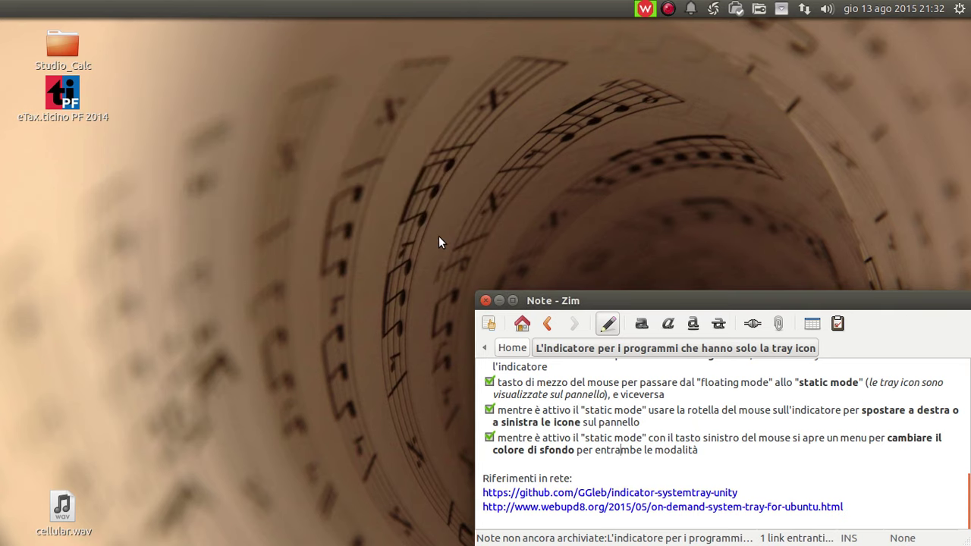
Middle-click the indicator to toggle floating and static modes, leaving it in static mode
left_click(782, 10)
middle_click(782, 10)
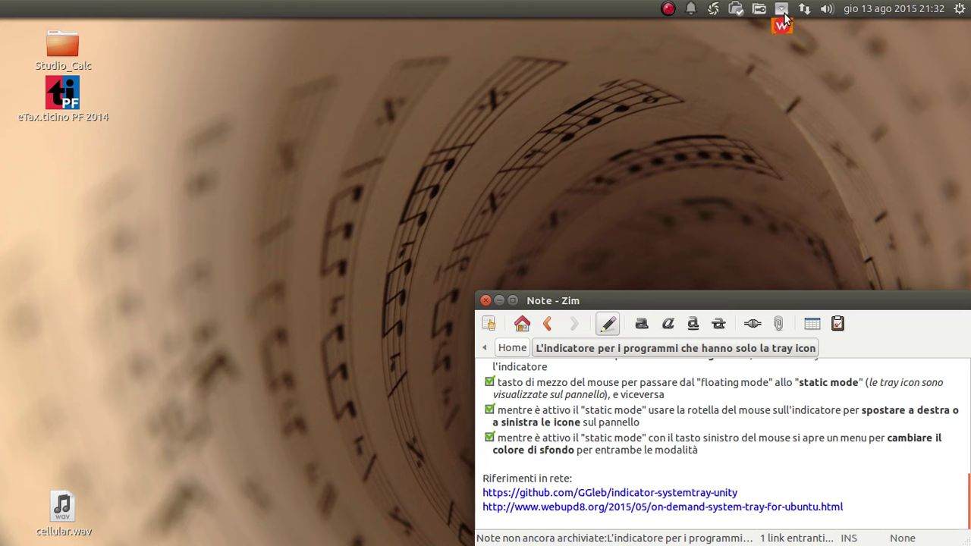
middle_click(783, 10)
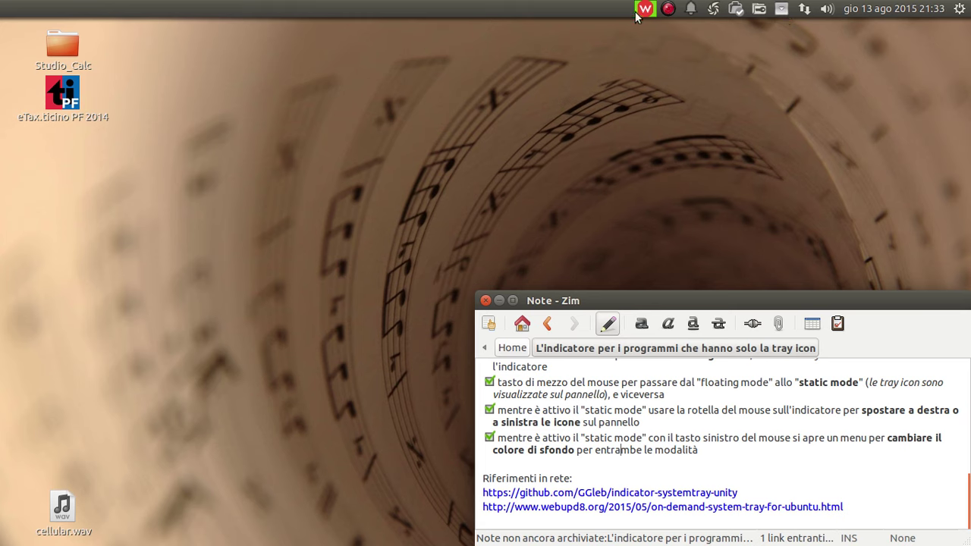
middle_click(783, 9)
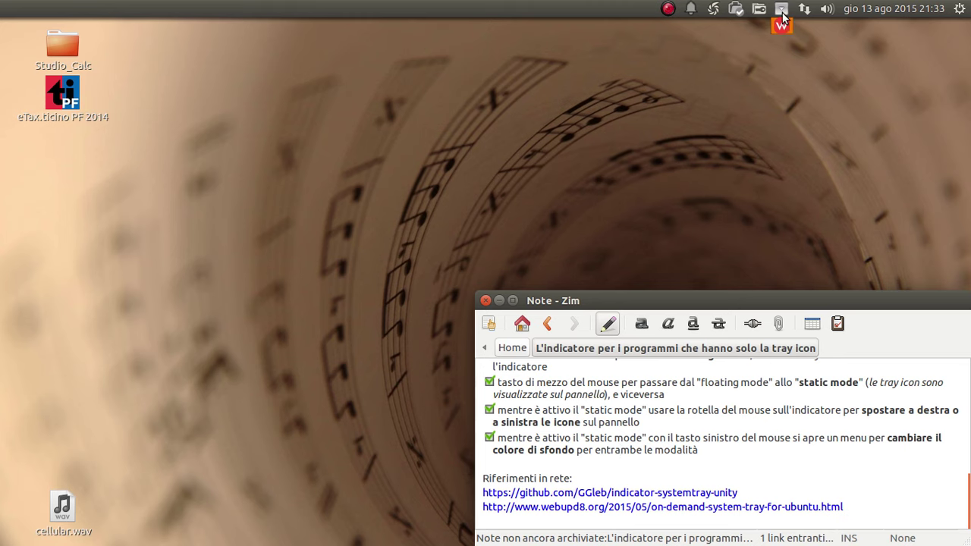
middle_click(782, 10)
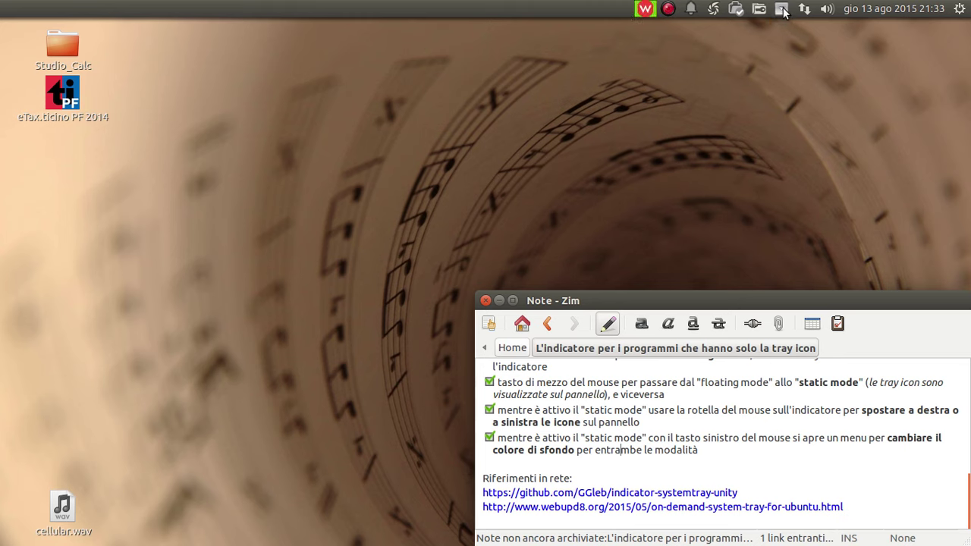
Reset the indicator's static and floating backgrounds to default, then switch it to floating mode
left_click(781, 10)
mouse_move(831, 25)
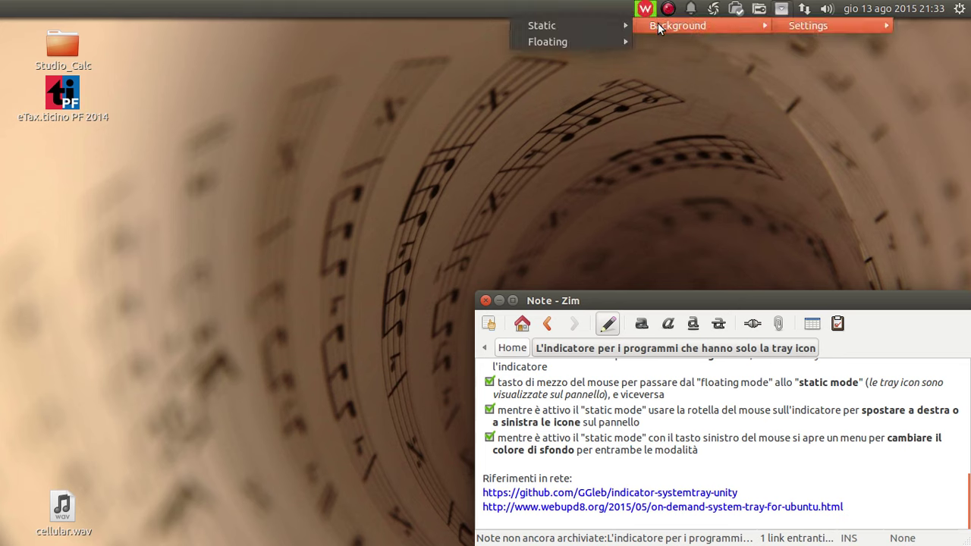
mouse_move(561, 25)
mouse_move(678, 25)
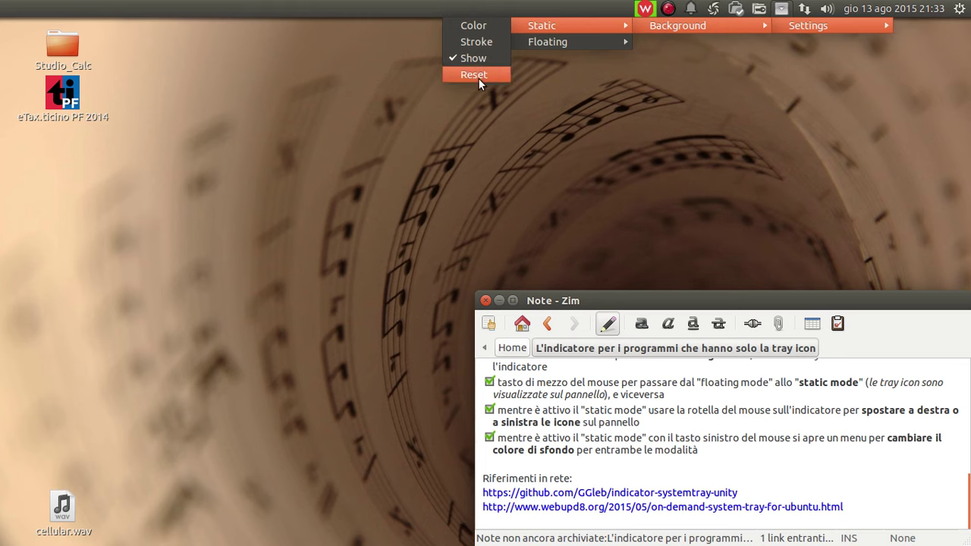
left_click(478, 73)
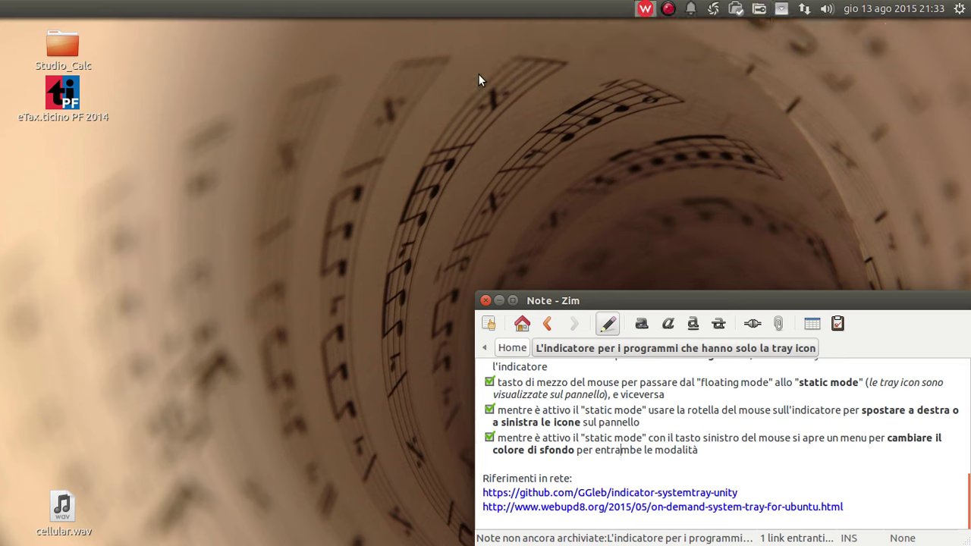
left_click(782, 9)
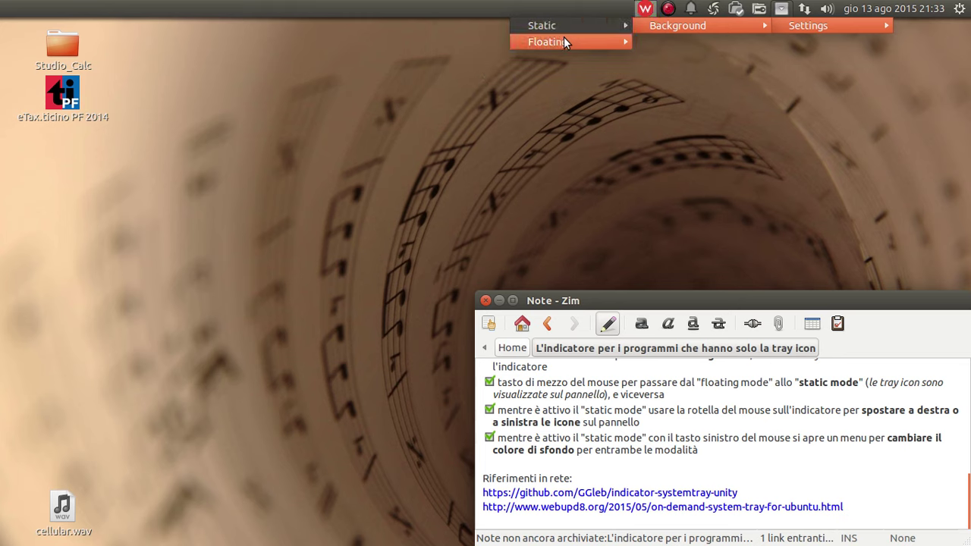
mouse_move(546, 42)
left_click(499, 90)
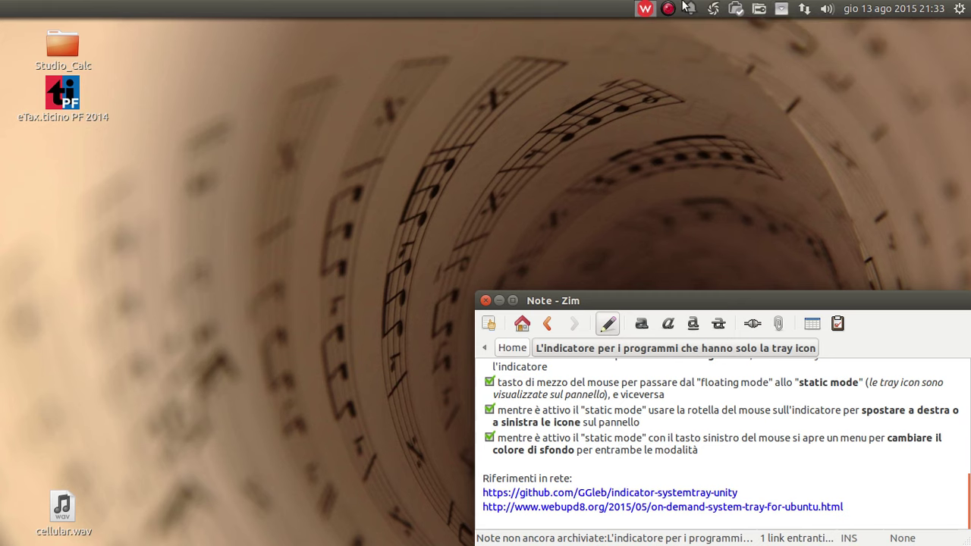
middle_click(787, 11)
Scroll to the note's top, select and deselect 'indicatore' in the title, then jump to the end
scroll(600, 475, "up", 5)
scroll(556, 414, "up", 3)
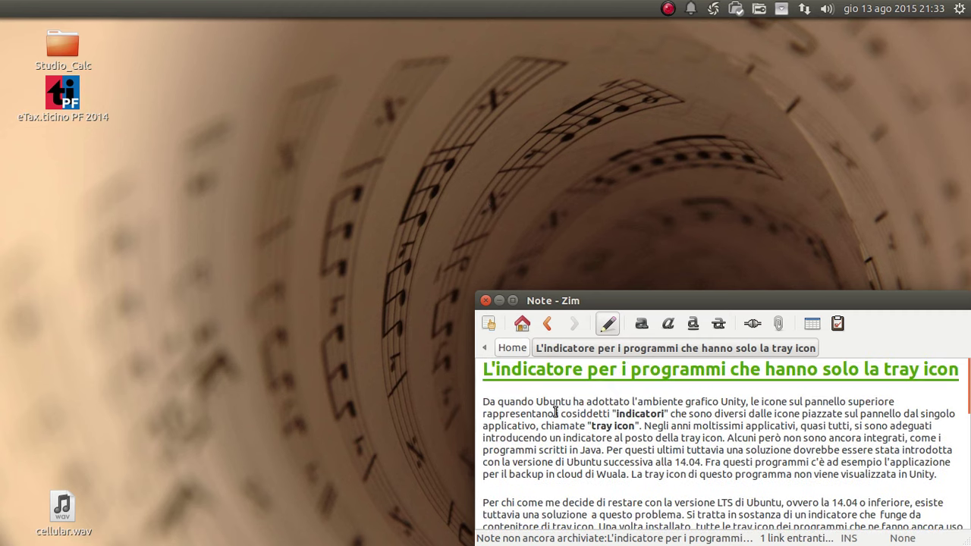
double_click(539, 371)
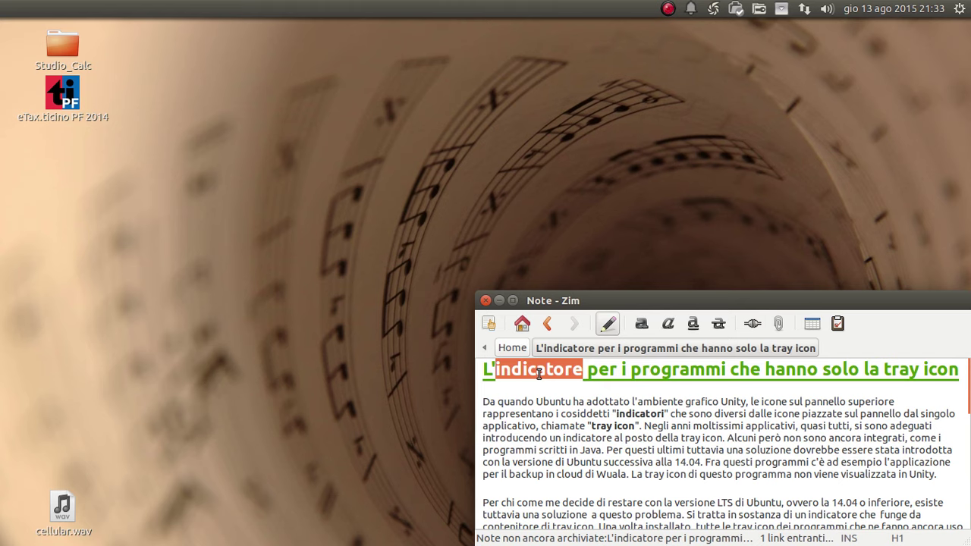
left_click(539, 372)
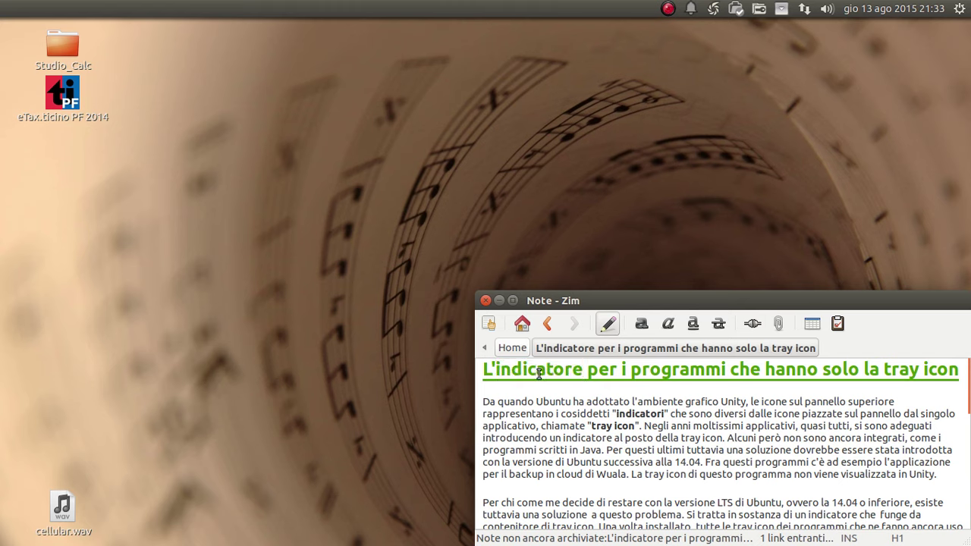
key("Home")
key("ctrl+End")
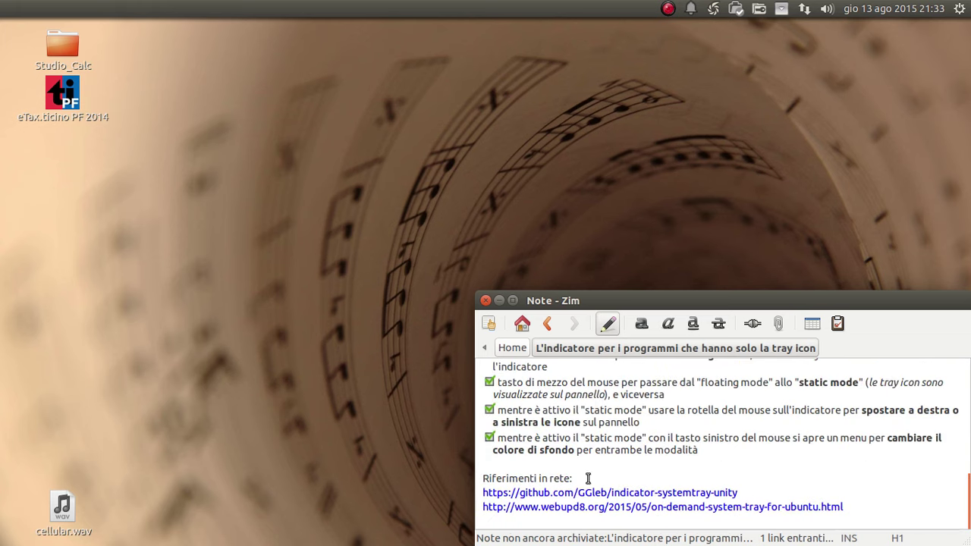
Select and deselect the 'Riferimenti in rete' links, then bring up the screen recorder's tray menu
left_click_drag(487, 462, 871, 511)
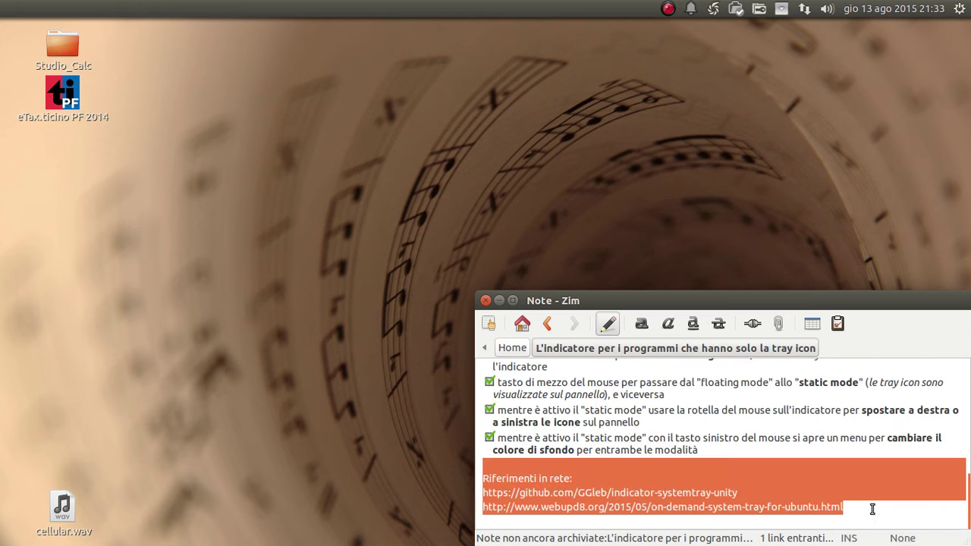
left_click(524, 469)
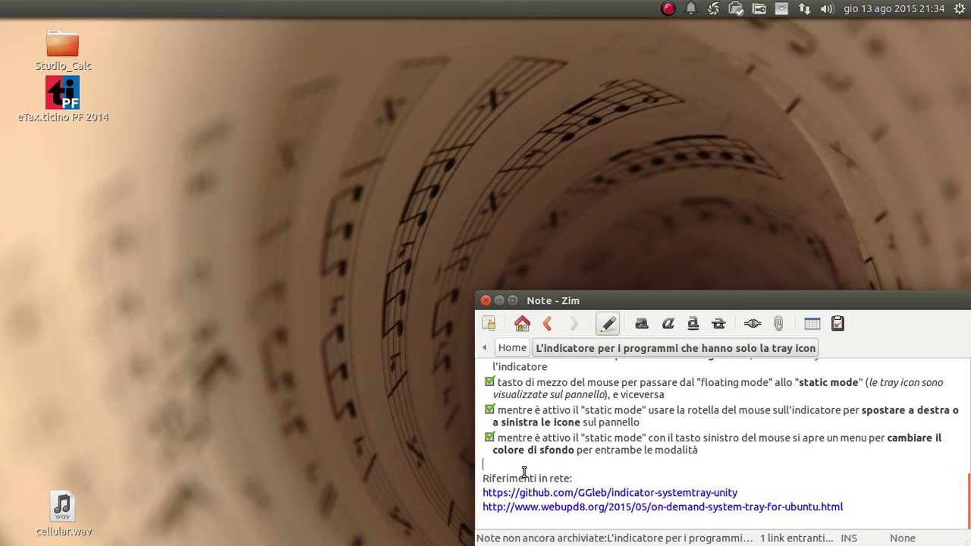
scroll(523, 472, "up", 10)
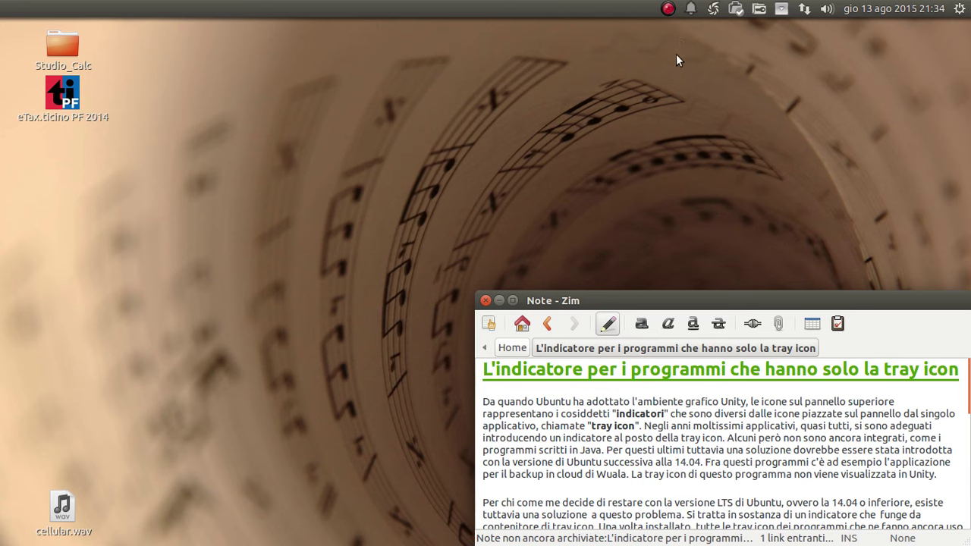
left_click(671, 9)
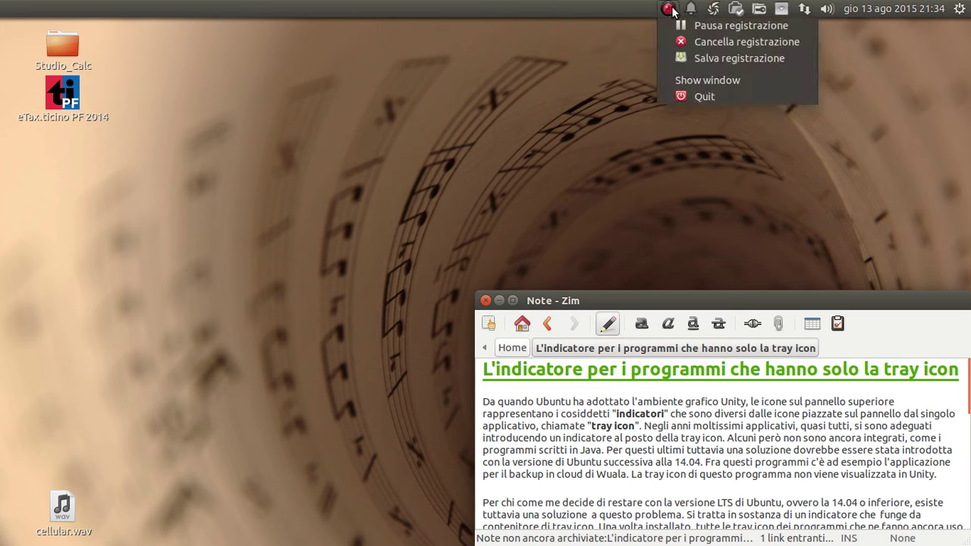